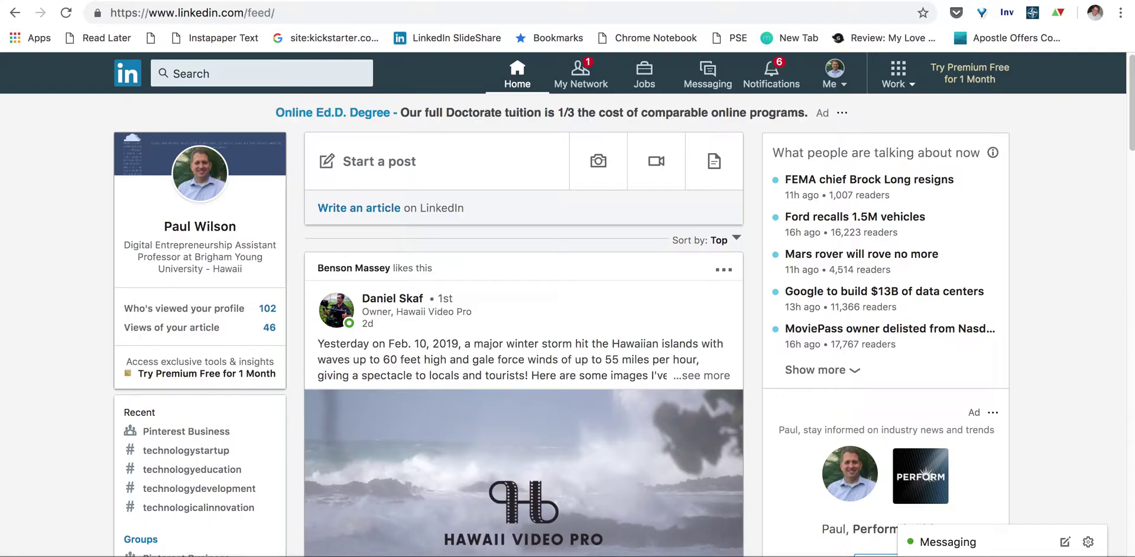
# Step: Open an empty new-post composer from the LinkedIn home feed
pyautogui.click(395, 165)
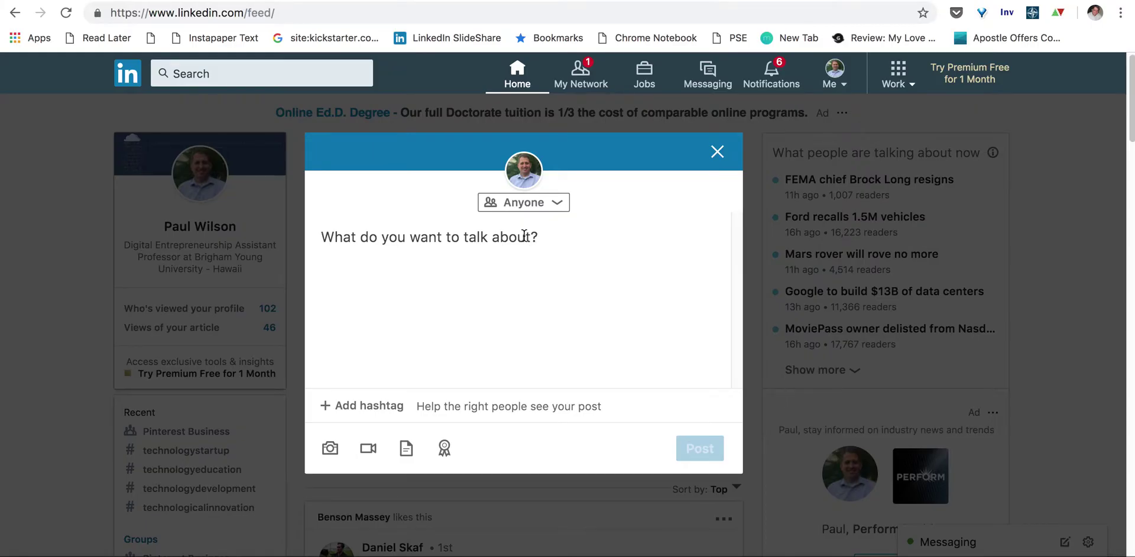
# Step: Close the empty post composer
pyautogui.click(718, 152)
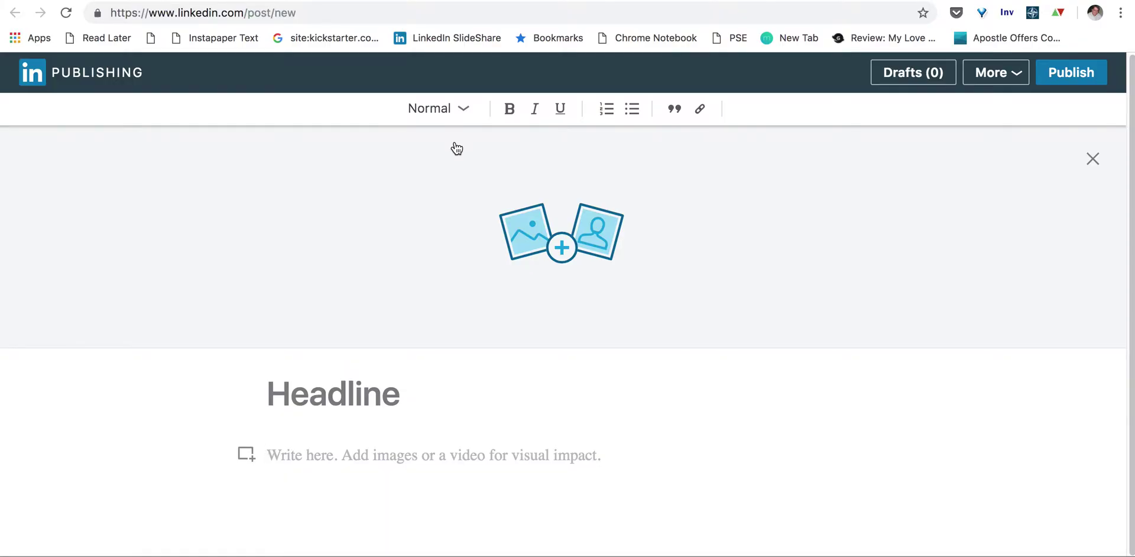
# Step: Upload astronaut-earth.jpg as the article's full-width header image
pyautogui.click(562, 247)
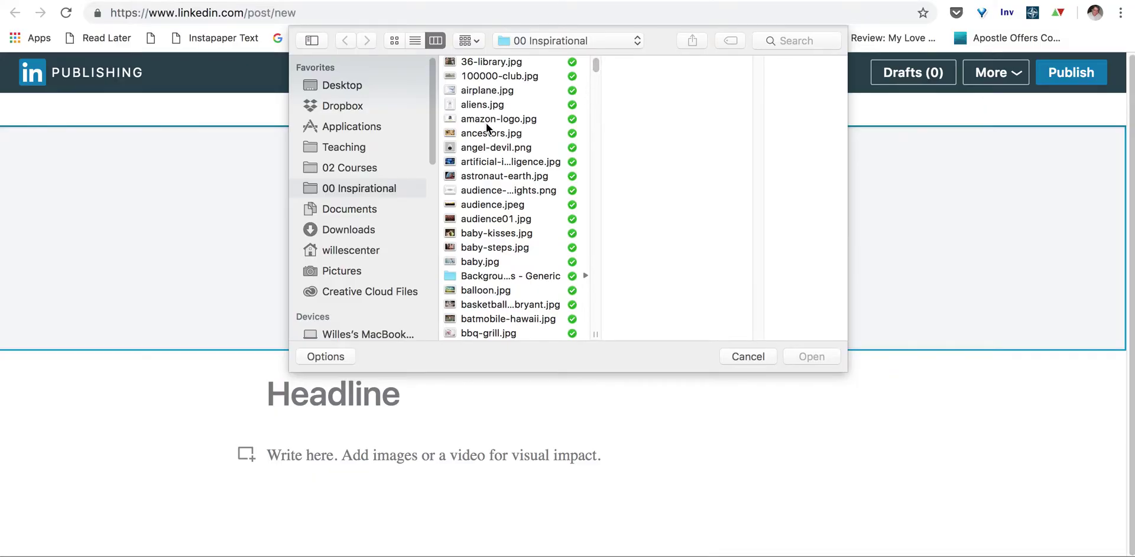
pyautogui.doubleClick(479, 175)
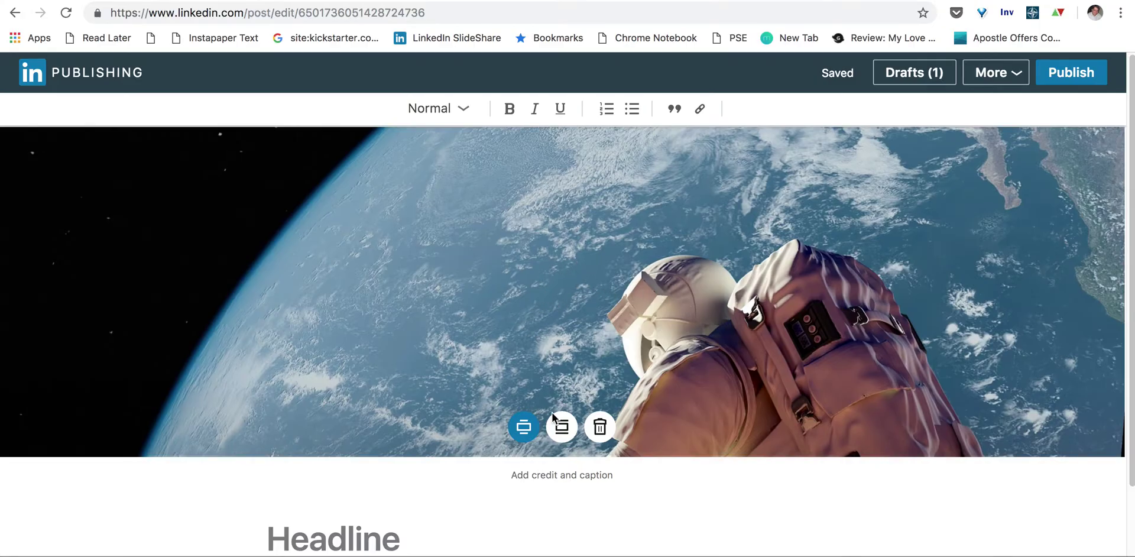
pyautogui.click(562, 426)
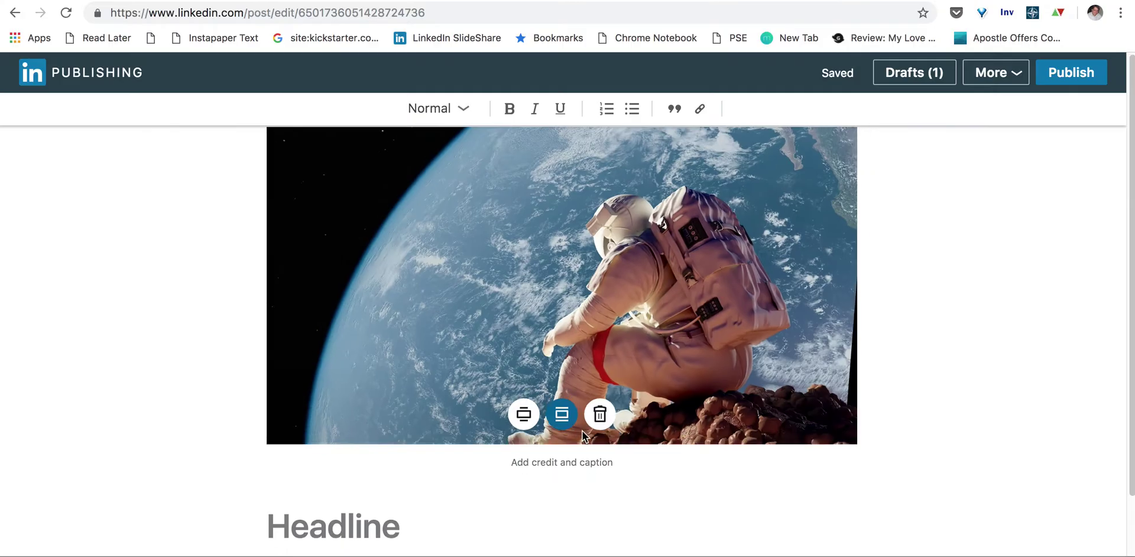
pyautogui.click(528, 420)
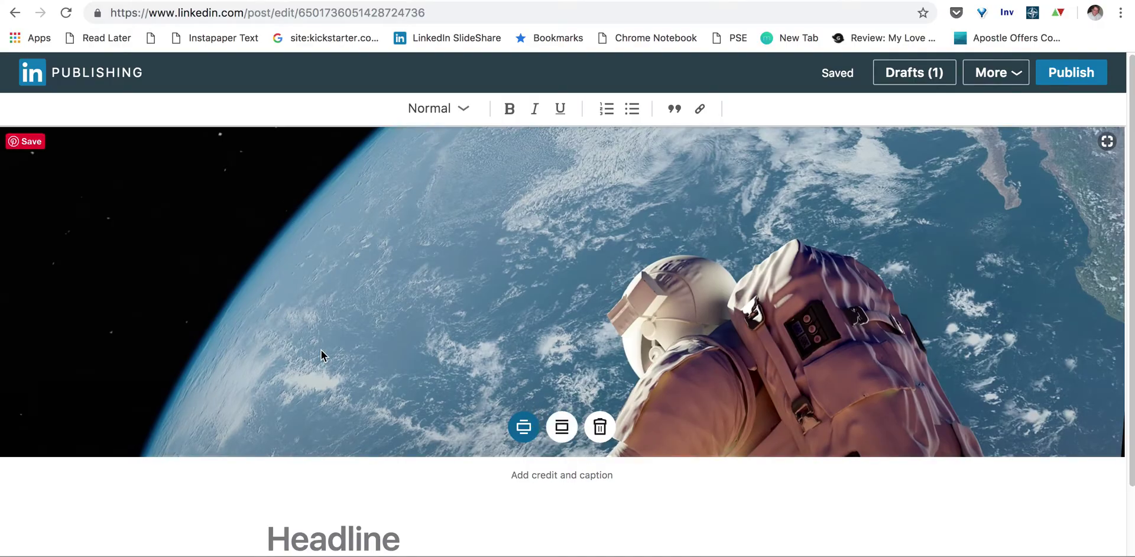
pyautogui.scroll(-2, 398, 328)
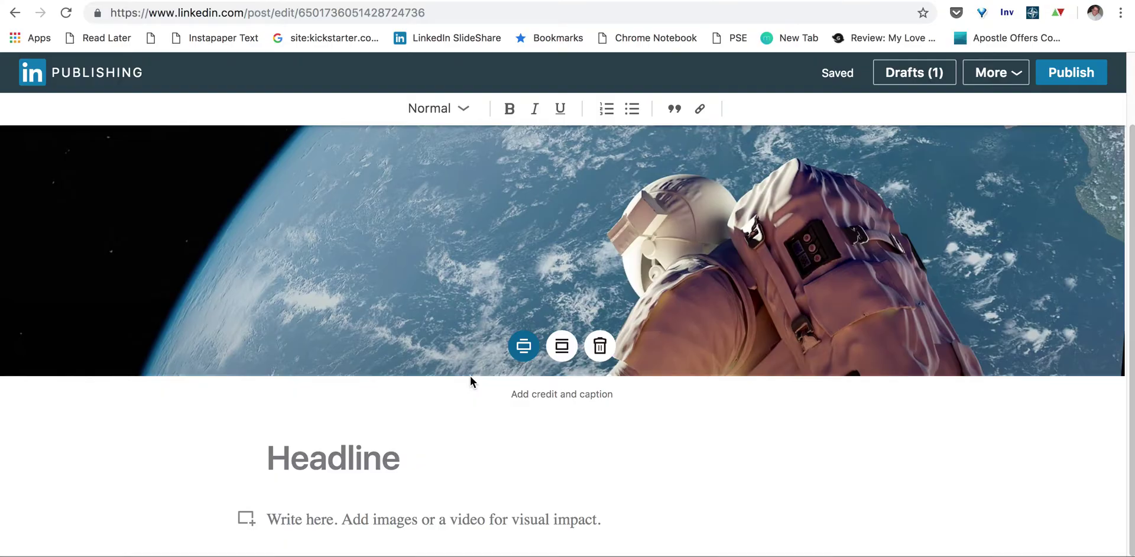
# Step: Title the article 'My Linkedin Article' and paste the copied Lorem Ipsum paragraph into the body
pyautogui.click(381, 462)
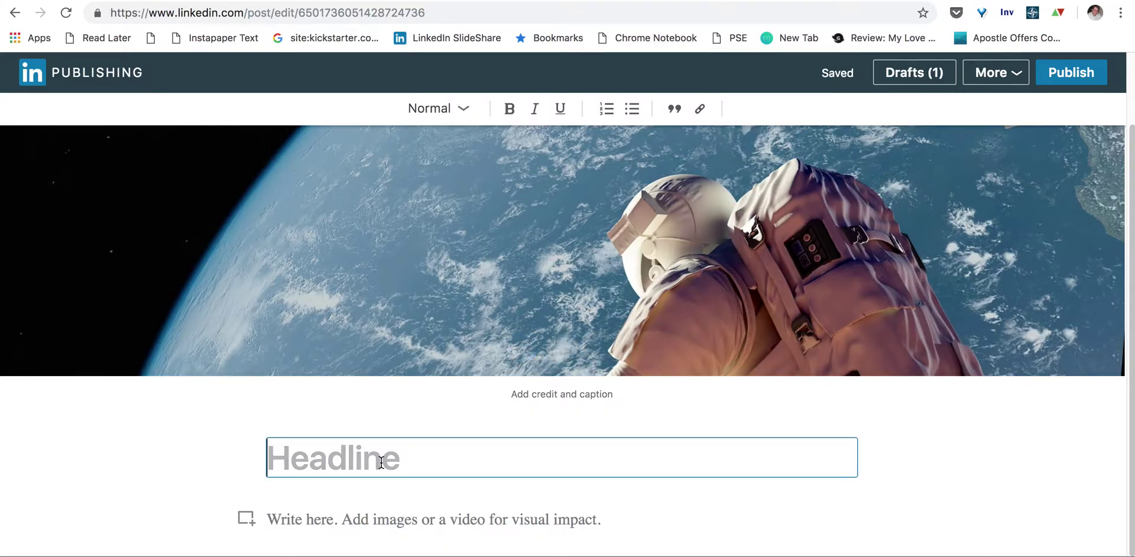
pyautogui.write('My Linke')
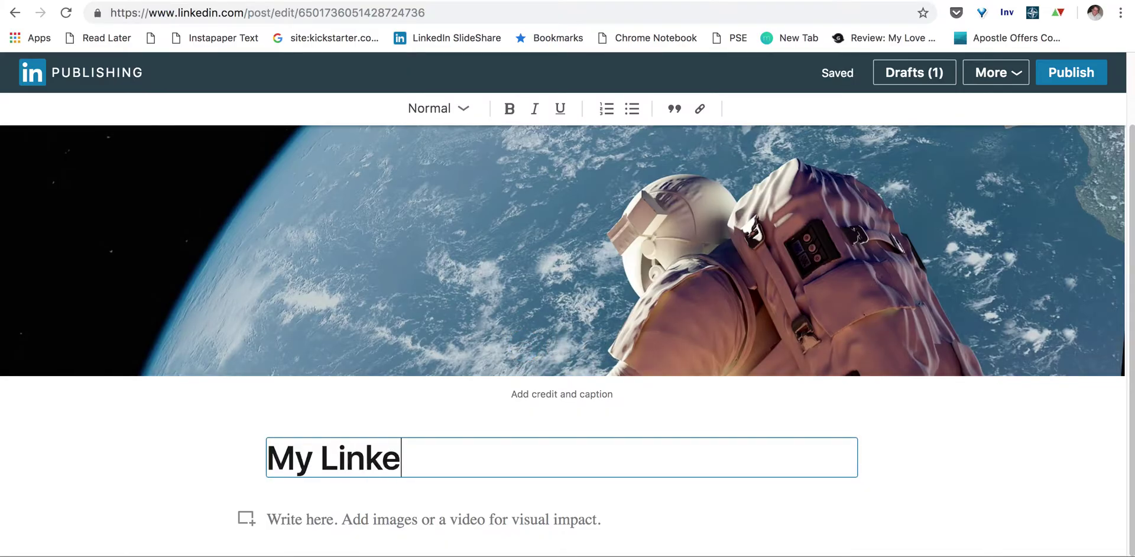
pyautogui.write('din A')
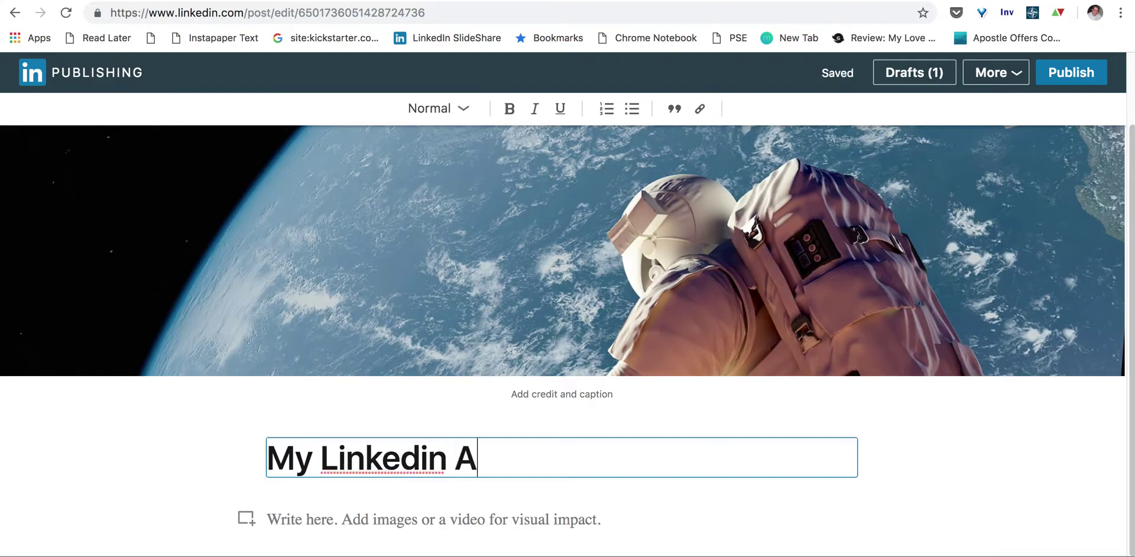
pyautogui.write('rticle')
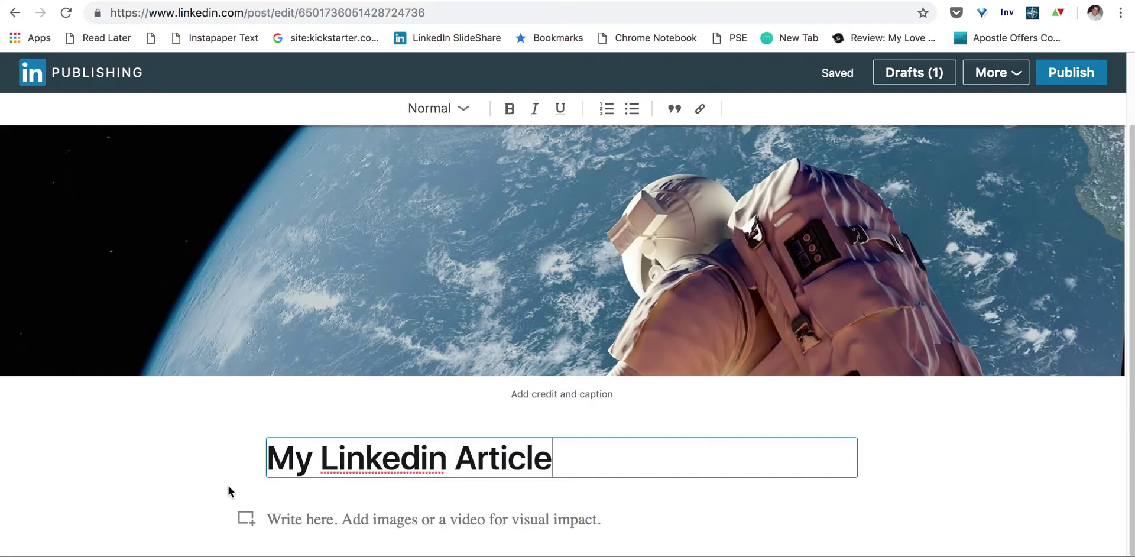
pyautogui.click(270, 518)
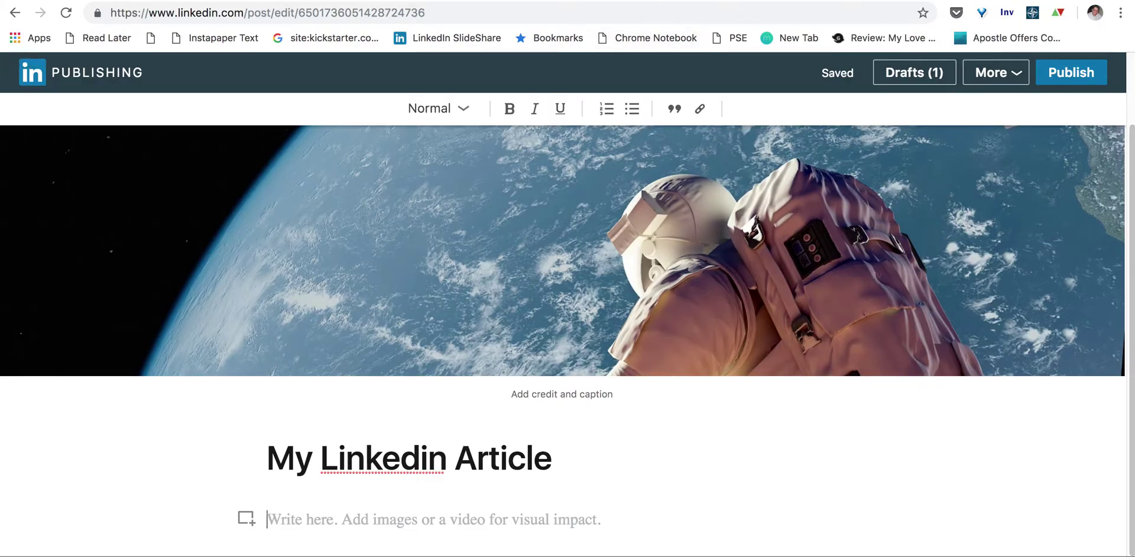
pyautogui.hotkey('ctrl', 'Tab')
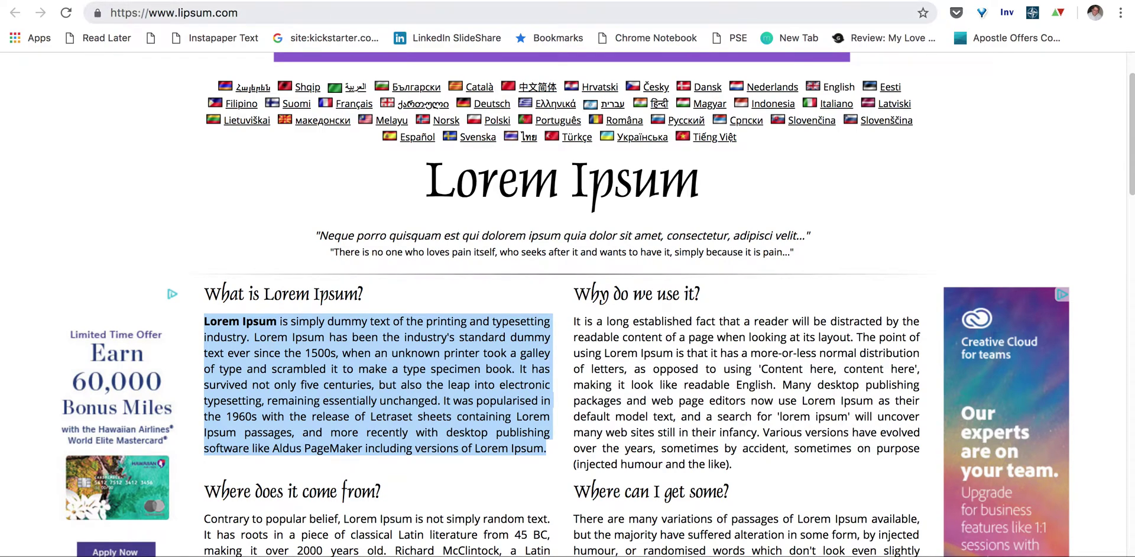
pyautogui.hotkey('ctrl', 'shift', 'Tab')
pyautogui.click(339, 517)
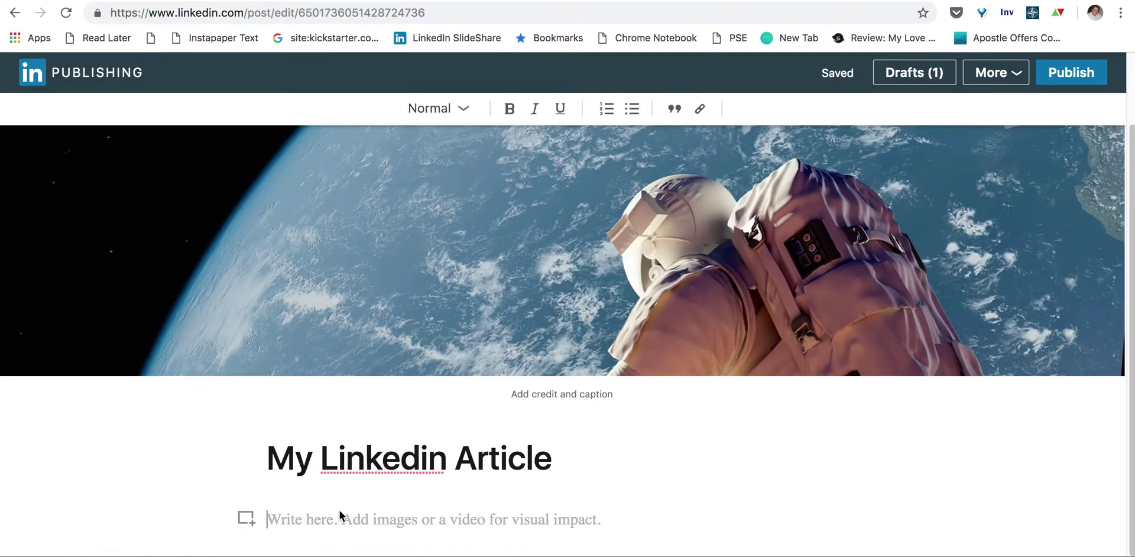
pyautogui.write("Lorem Ipsum is simply dummy text of the printing and typesetting industry. Lorem Ipsum has been the industry's standard dummy text ever since the 1500s, when an unknown printer took a galley of type and scrambled it to make a type specimen book. It has survived not only five centuries, but also the leap into electronic typesetting, remaining essentially unchanged. It was popularised in the 1960s with the release of Letraset sheets containing Lorem Ipsum passages, and more recently with desktop publishing software like Aldus PageMaker including versions of Lorem Ipsum.")
pyautogui.scroll(-4, 552, 405)
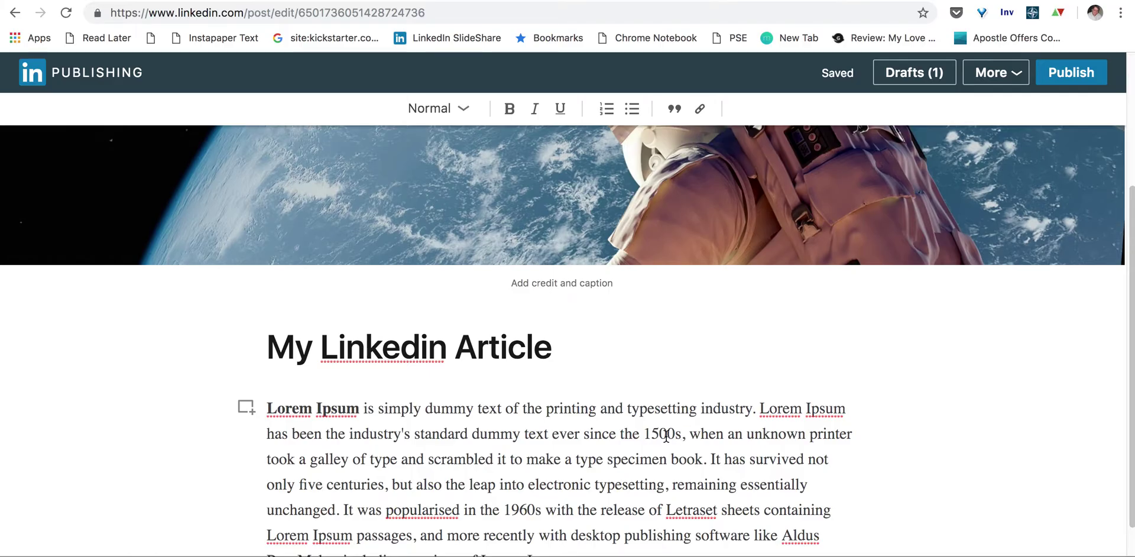
# Step: Make the opening 'Lorem Ipsum' underlined instead of bold
pyautogui.moveTo(360, 408); pyautogui.dragTo(264, 410)
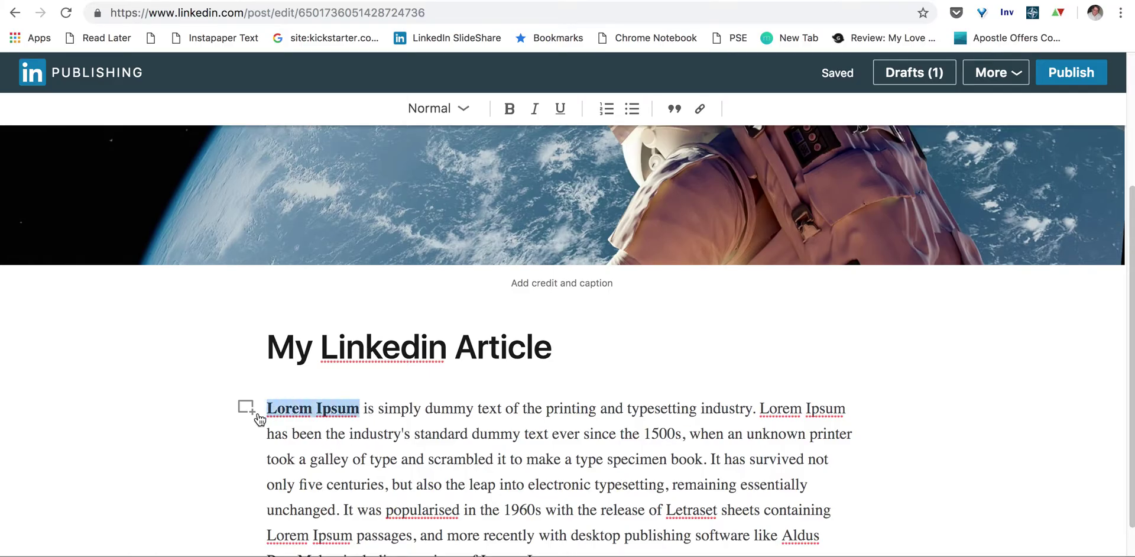
pyautogui.click(511, 110)
pyautogui.click(561, 111)
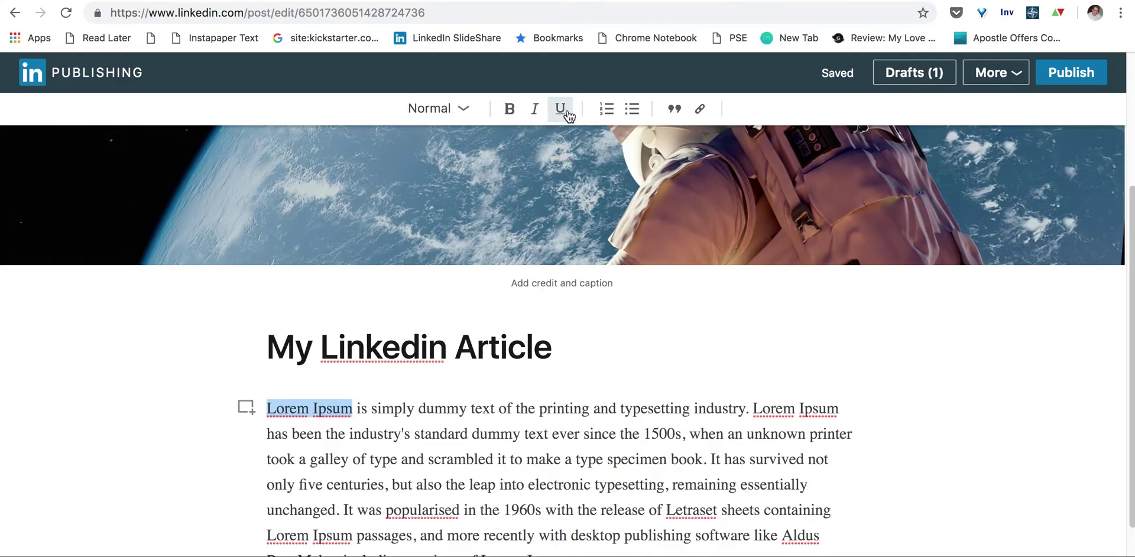
pyautogui.click(420, 409)
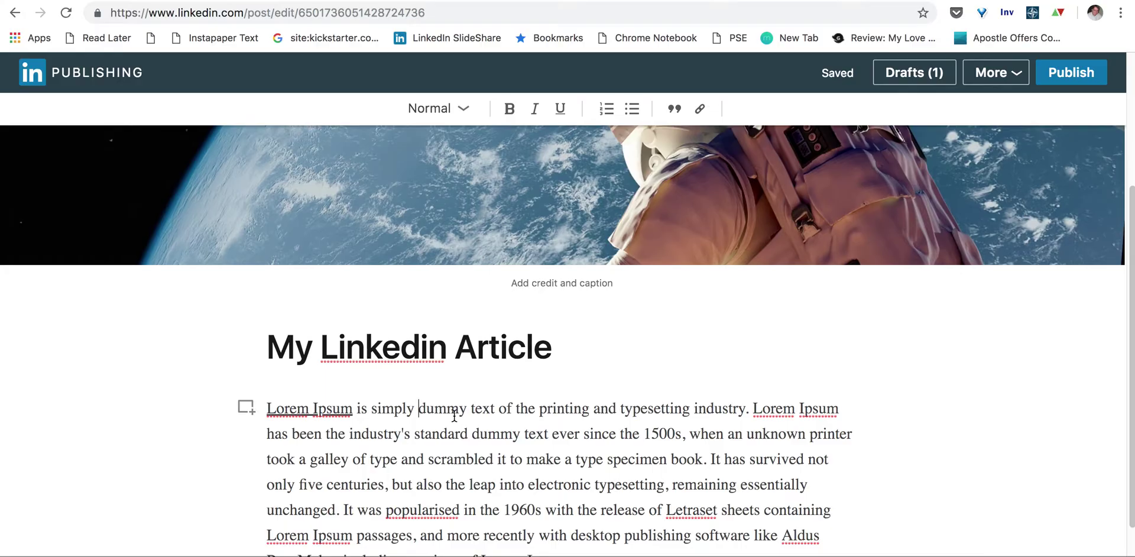
pyautogui.write('BY')
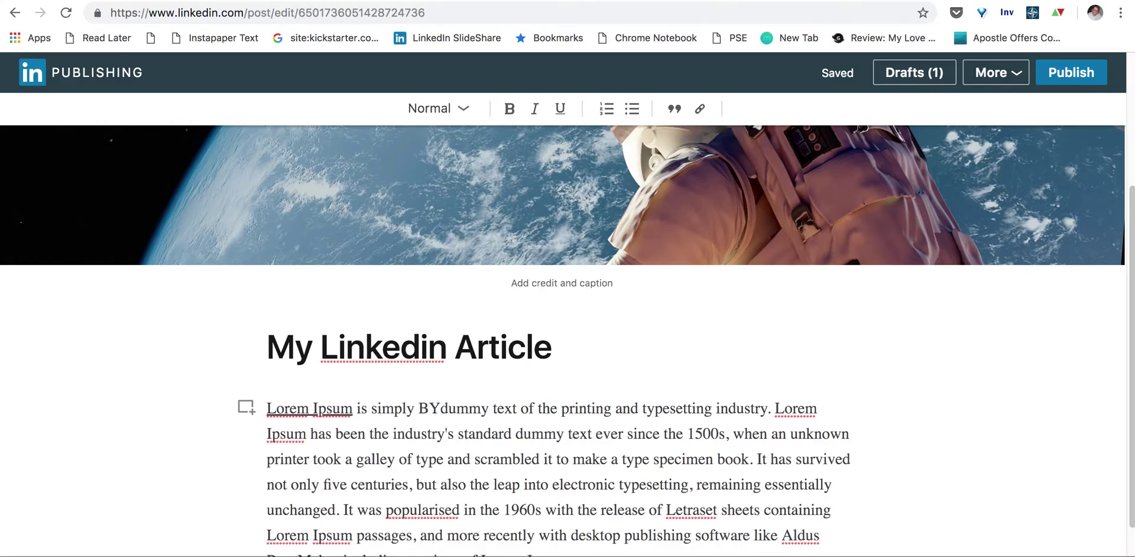
pyautogui.write('U-Haw')
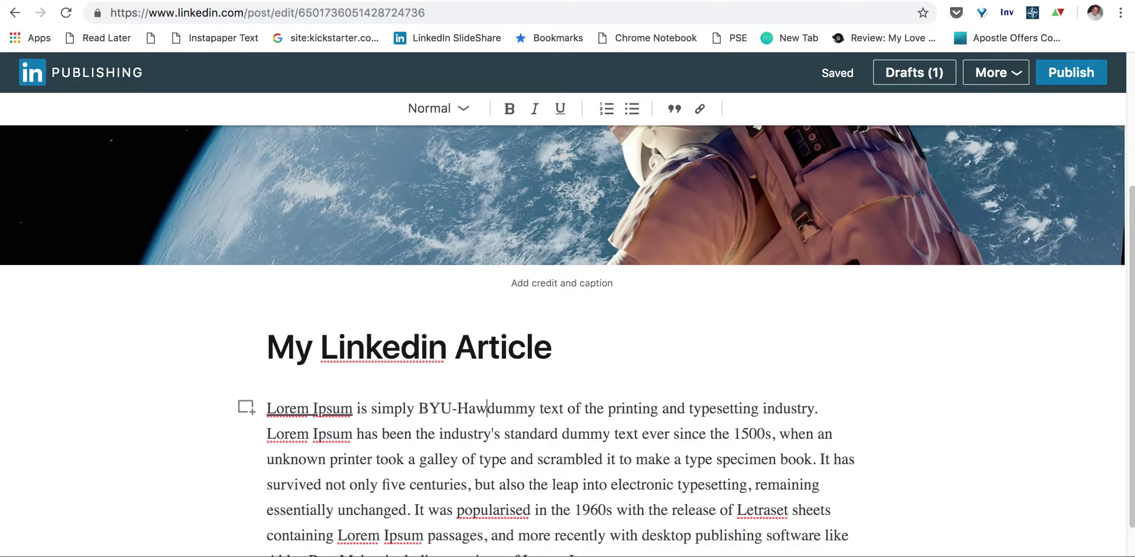
pyautogui.write('aii')
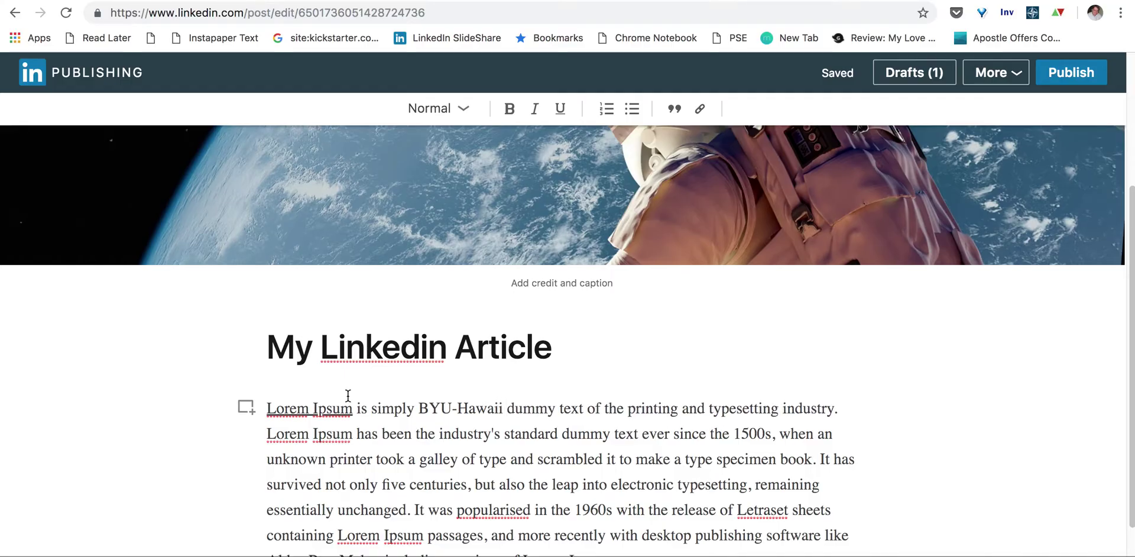
pyautogui.moveTo(418, 404); pyautogui.dragTo(503, 403)
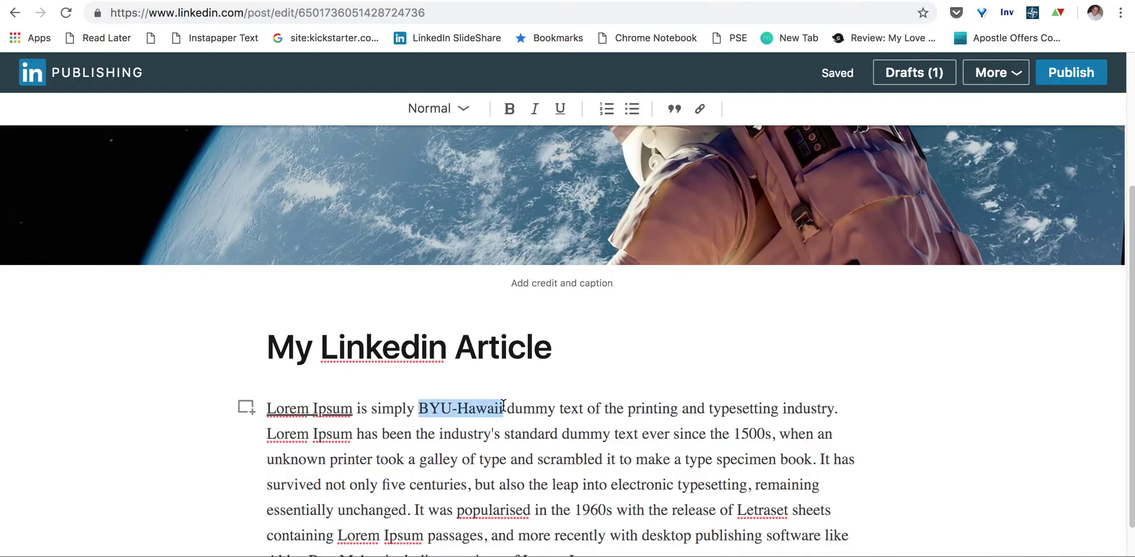
pyautogui.click(700, 110)
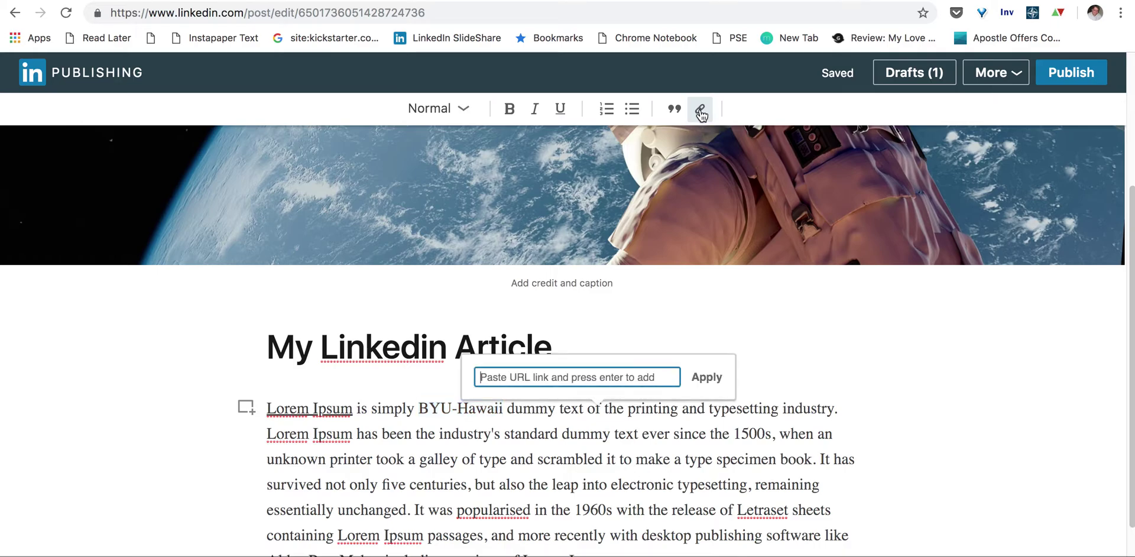
pyautogui.write('https')
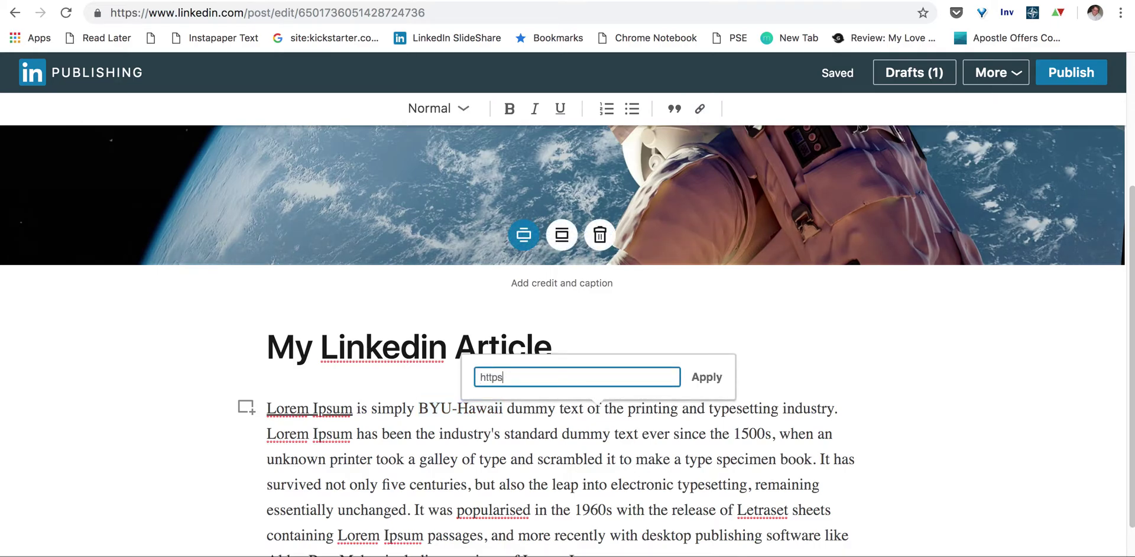
pyautogui.write('://byuh.edu')
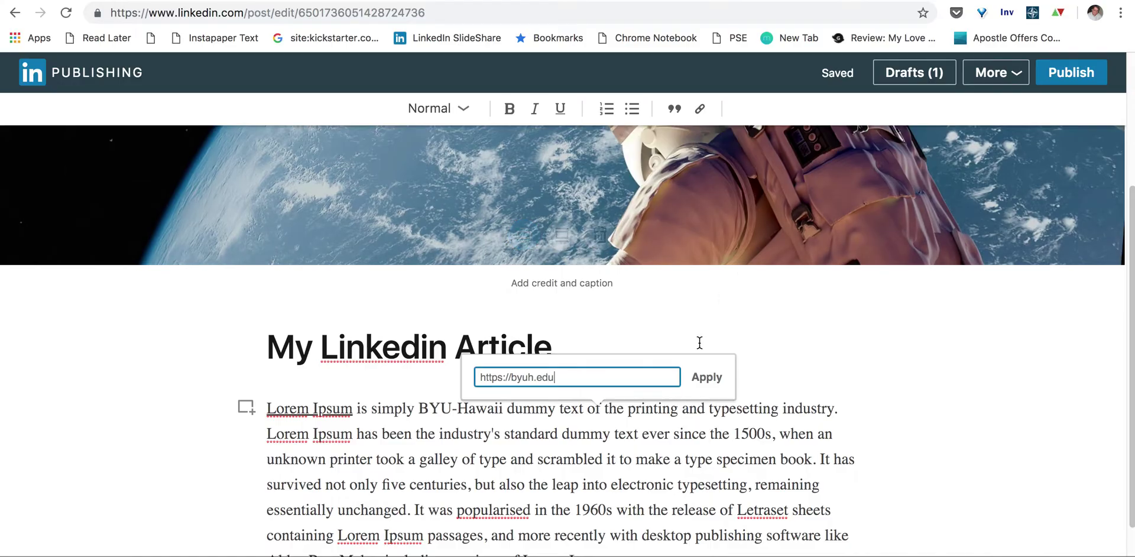
pyautogui.click(707, 377)
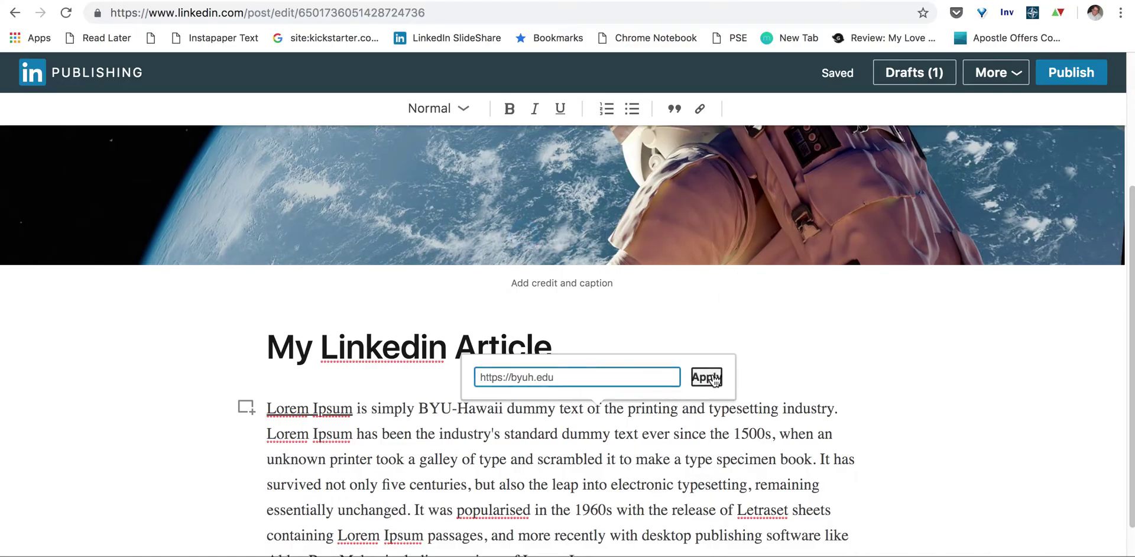
pyautogui.click(505, 409)
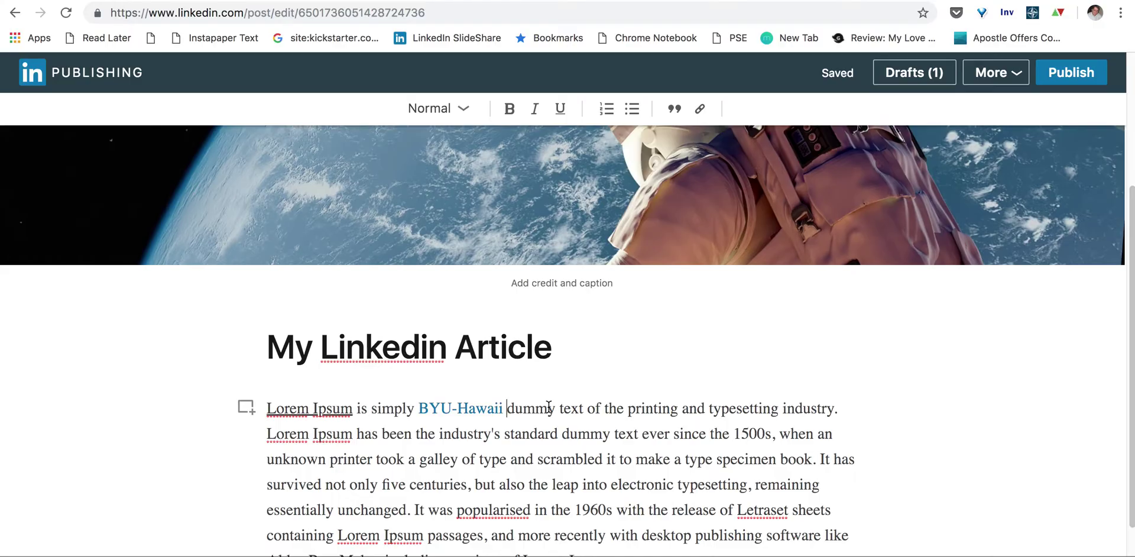
pyautogui.write('https')
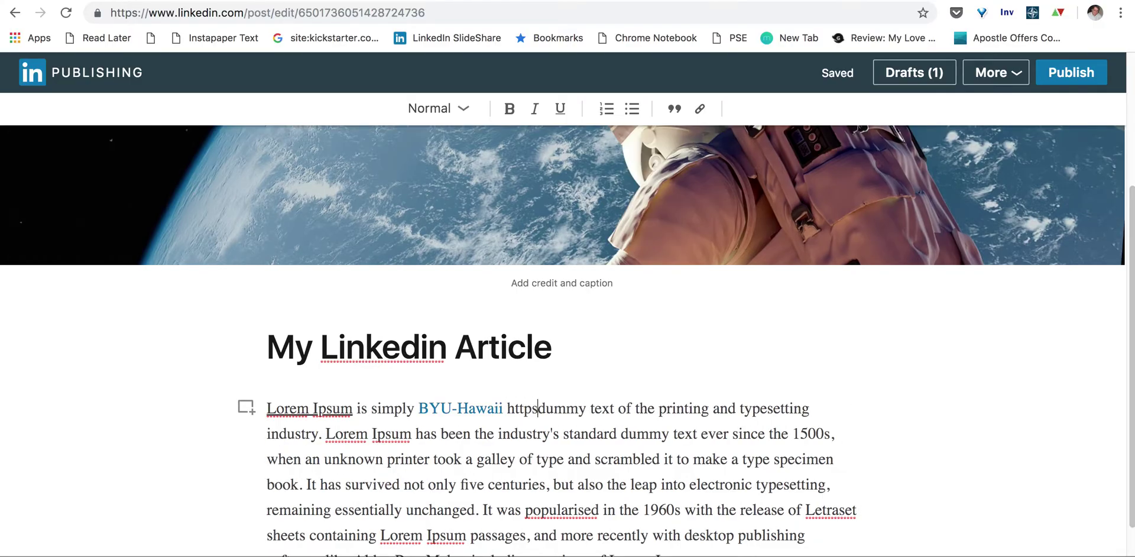
pyautogui.write('://')
pyautogui.write('byuh')
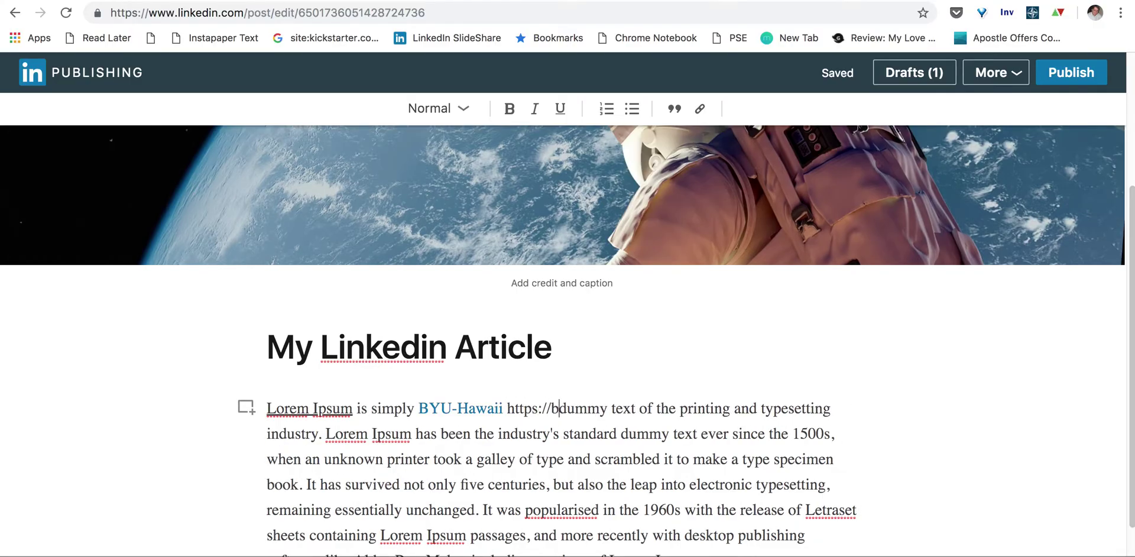
pyautogui.write('.edu')
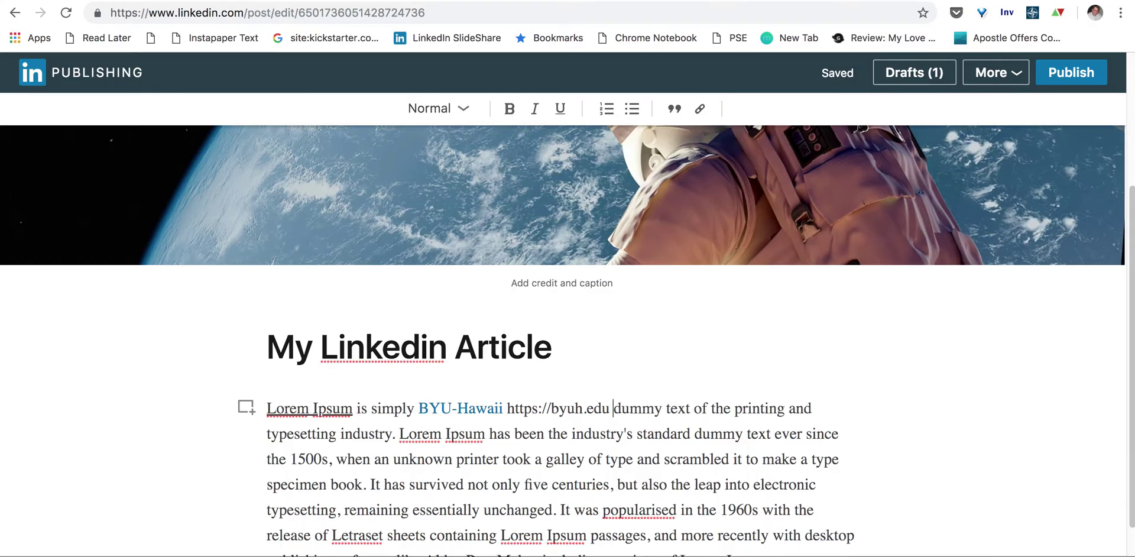
pyautogui.click(575, 408)
pyautogui.moveTo(508, 408); pyautogui.dragTo(610, 407)
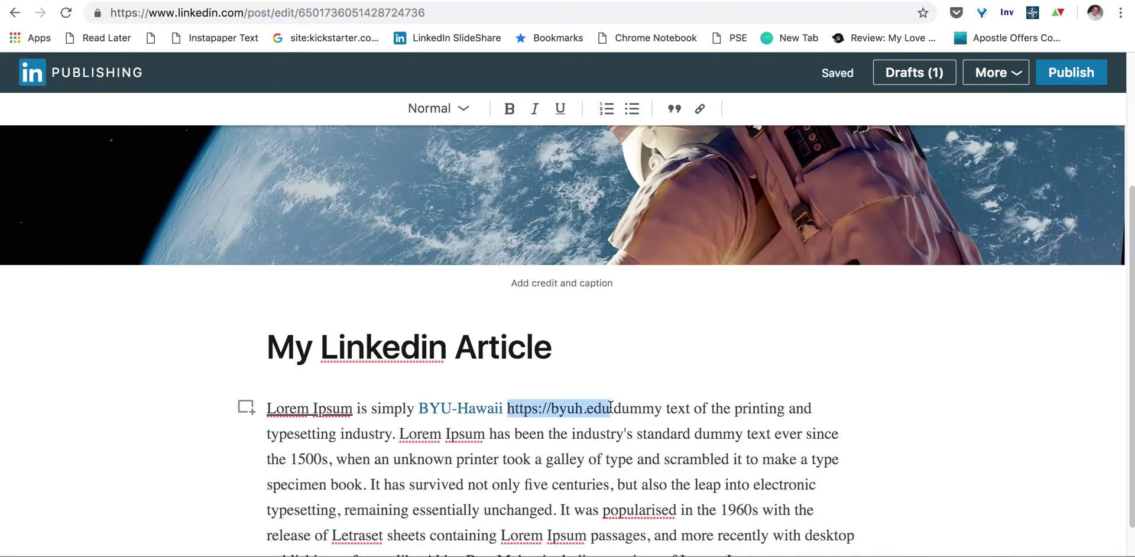
pyautogui.press('BackSpace')
pyautogui.press('BackSpace')
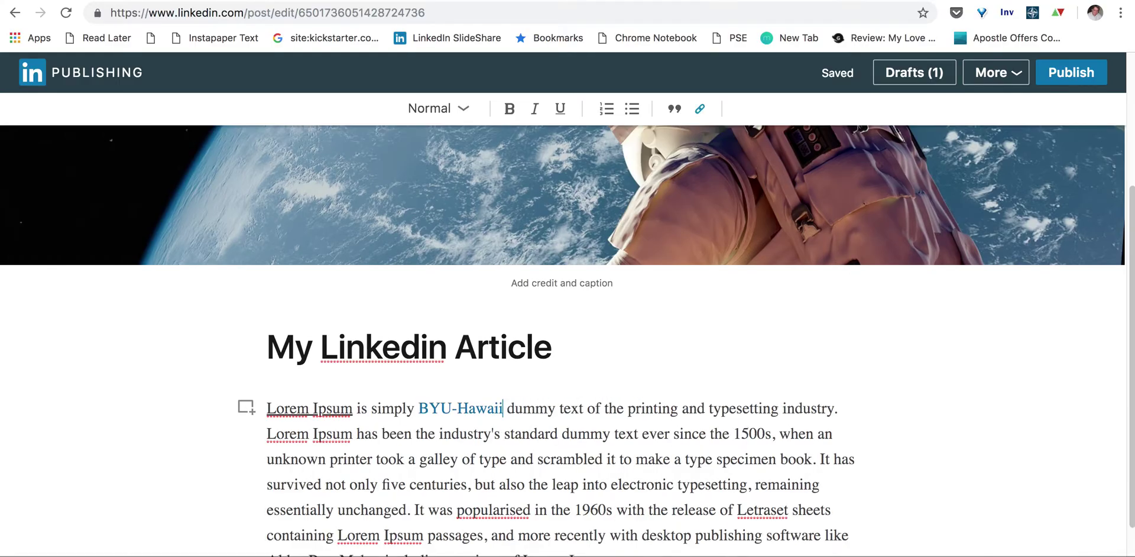
# Step: Insert an image block above the first paragraph and choose to upload from the computer
pyautogui.click(247, 412)
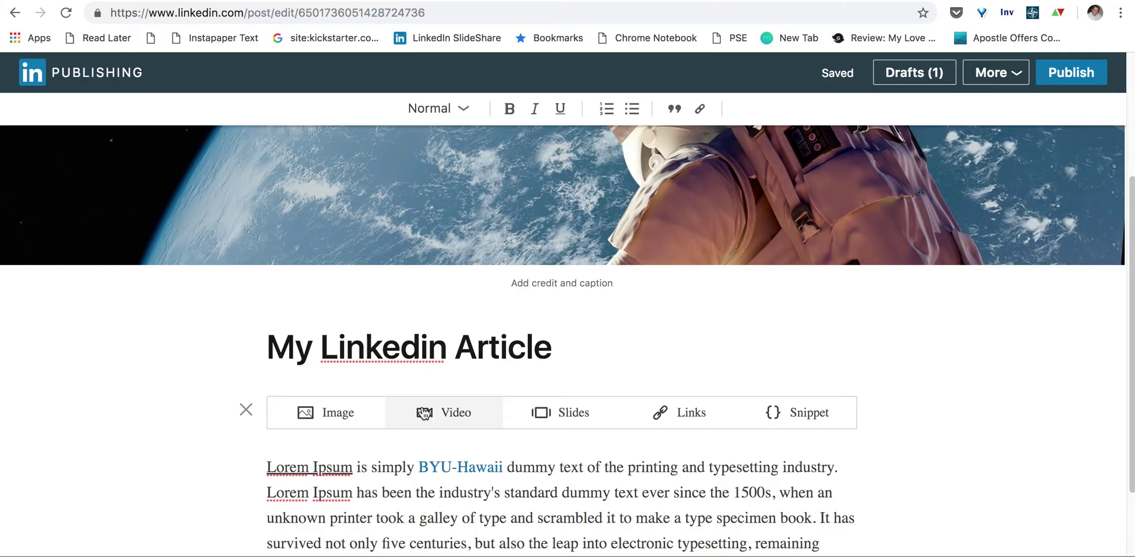
pyautogui.click(246, 410)
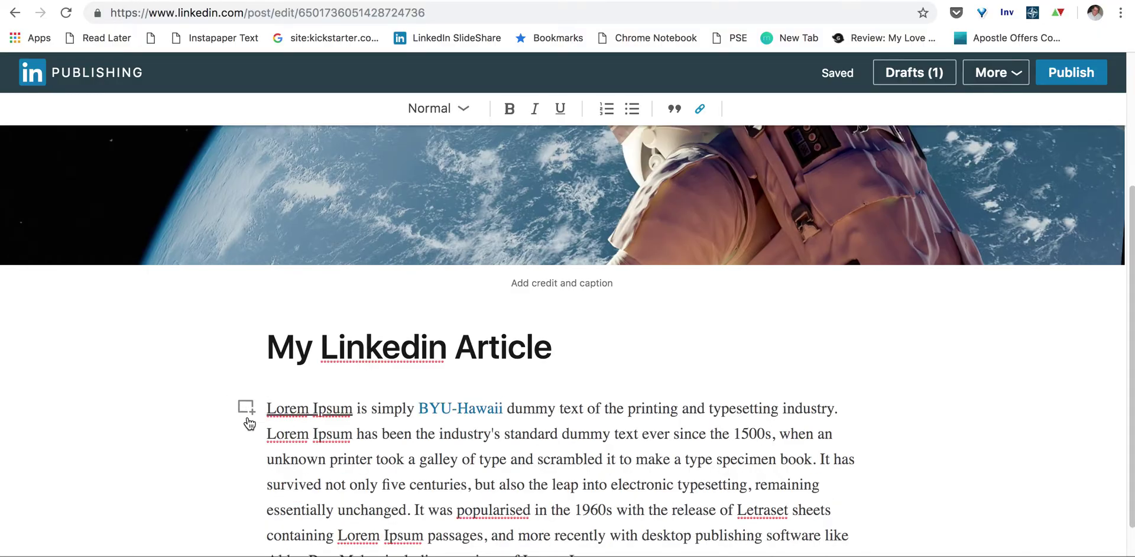
pyautogui.click(246, 407)
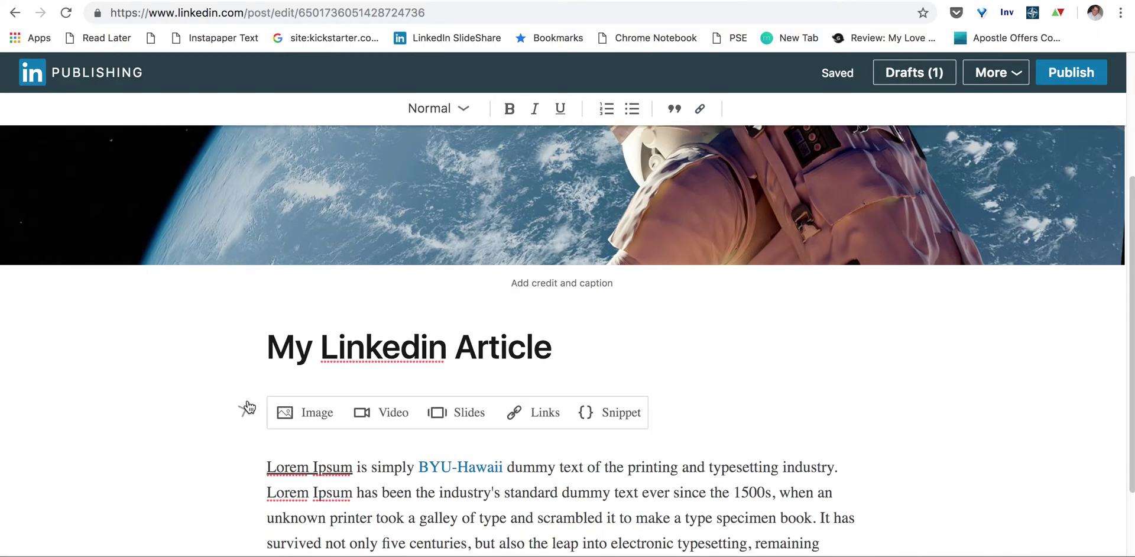
pyautogui.click(335, 414)
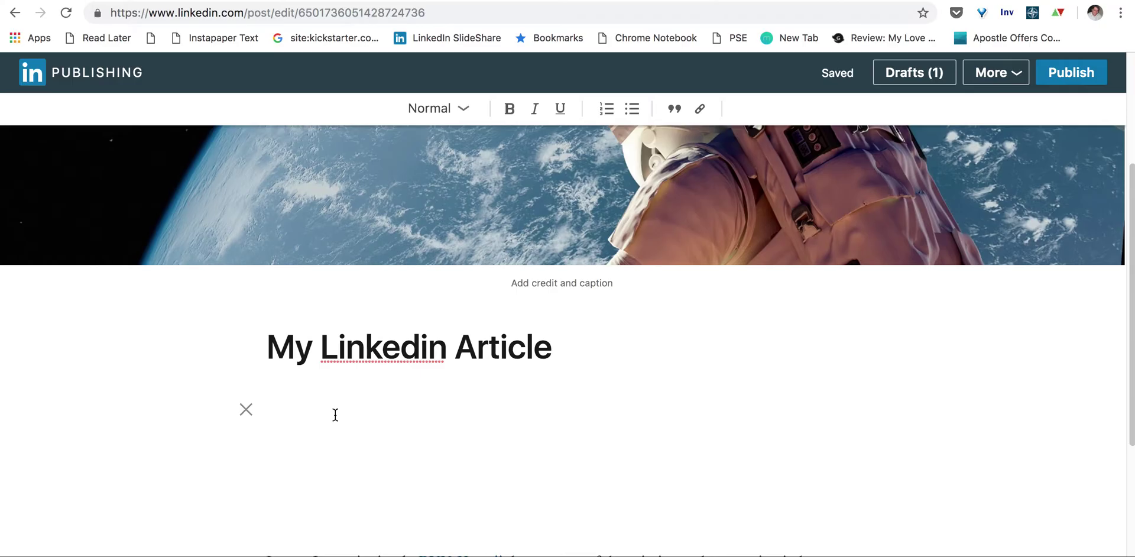
pyautogui.click(630, 497)
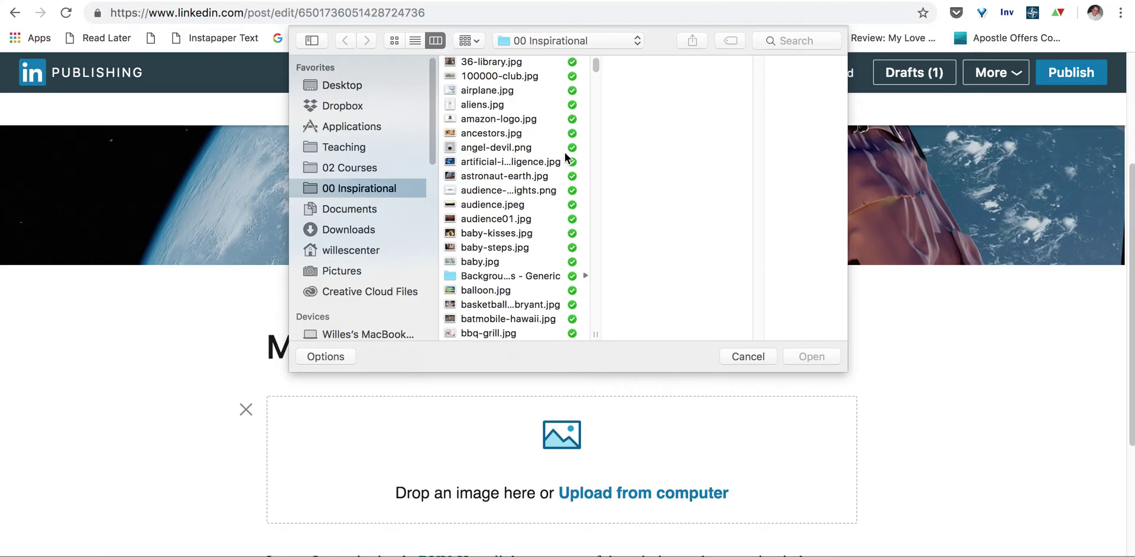
# Step: Upload artificial-intelligence.jpg into the empty image block
pyautogui.doubleClick(514, 162)
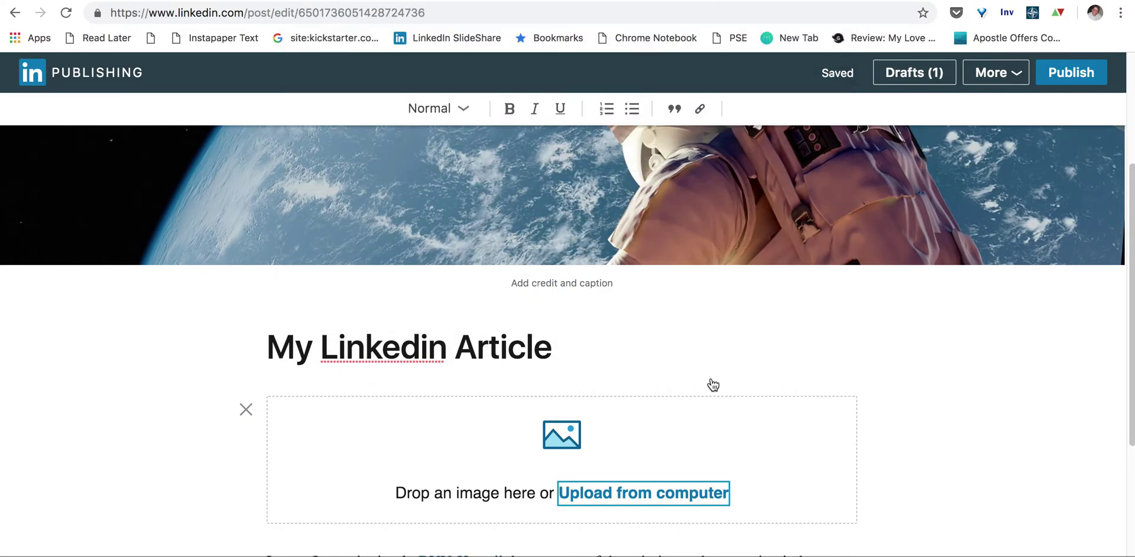
pyautogui.scroll(3, 707, 362)
pyautogui.scroll(-7, 714, 357)
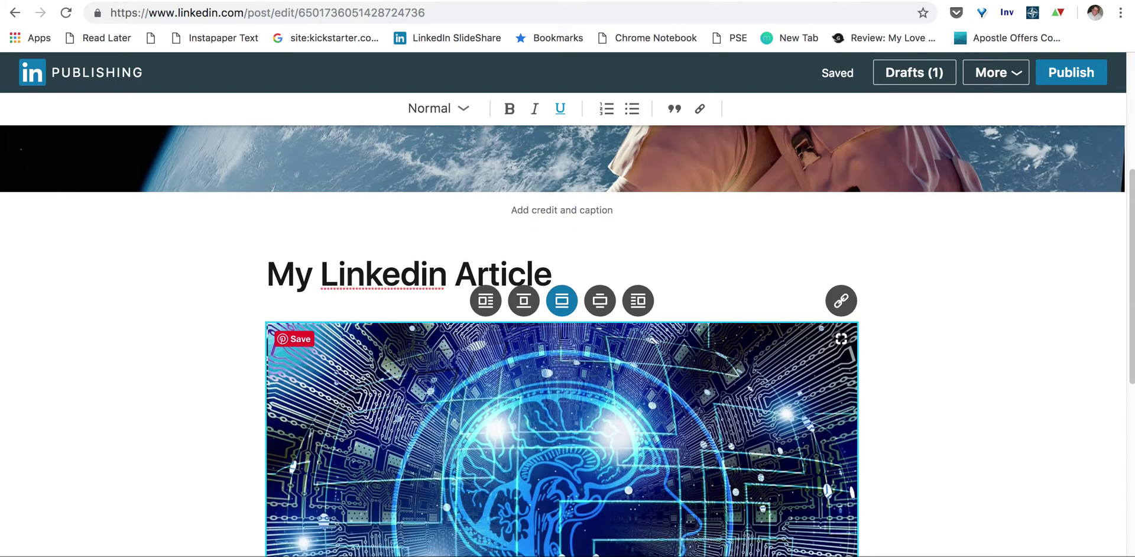
pyautogui.scroll(7, 713, 357)
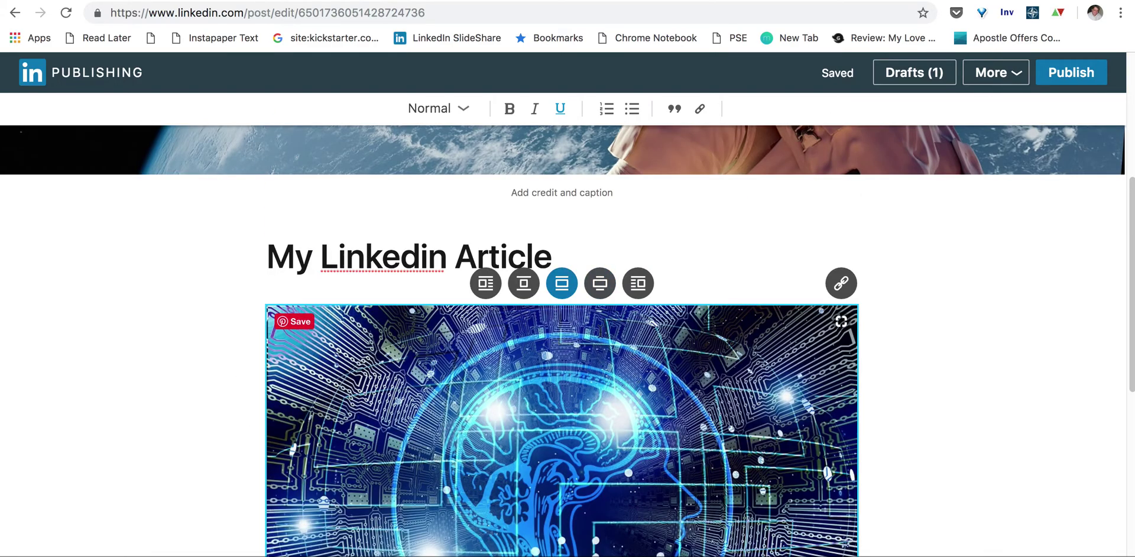
# Step: Float the image left so the Lorem Ipsum paragraph wraps to its right
pyautogui.click(635, 239)
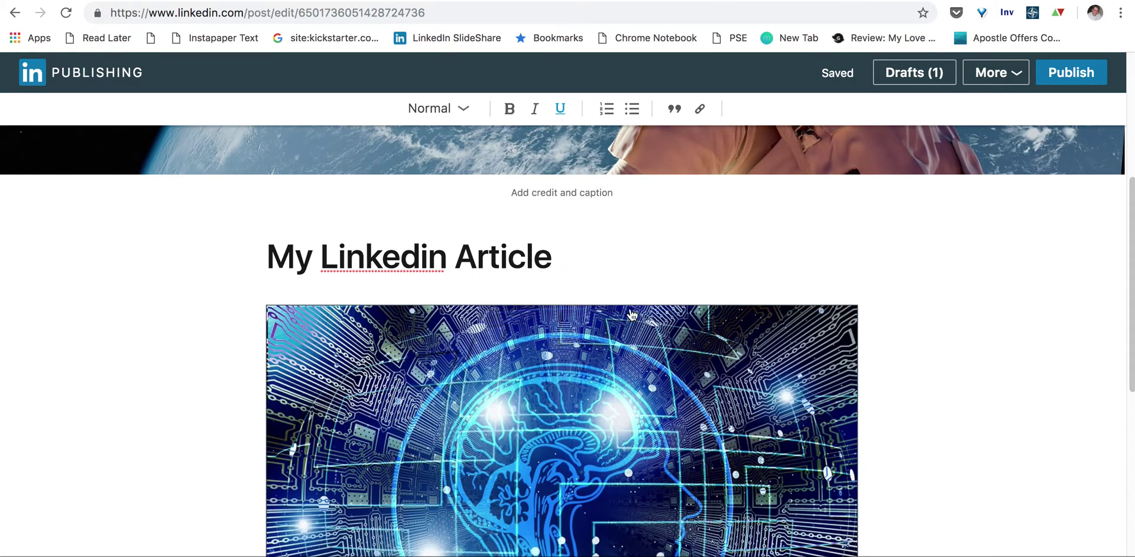
pyautogui.click(638, 291)
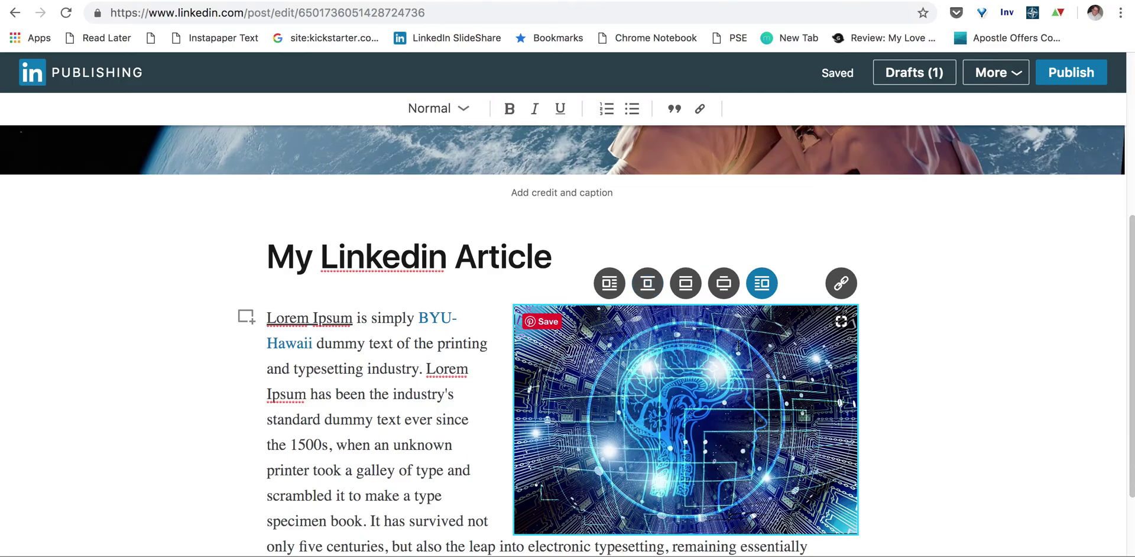
pyautogui.click(609, 285)
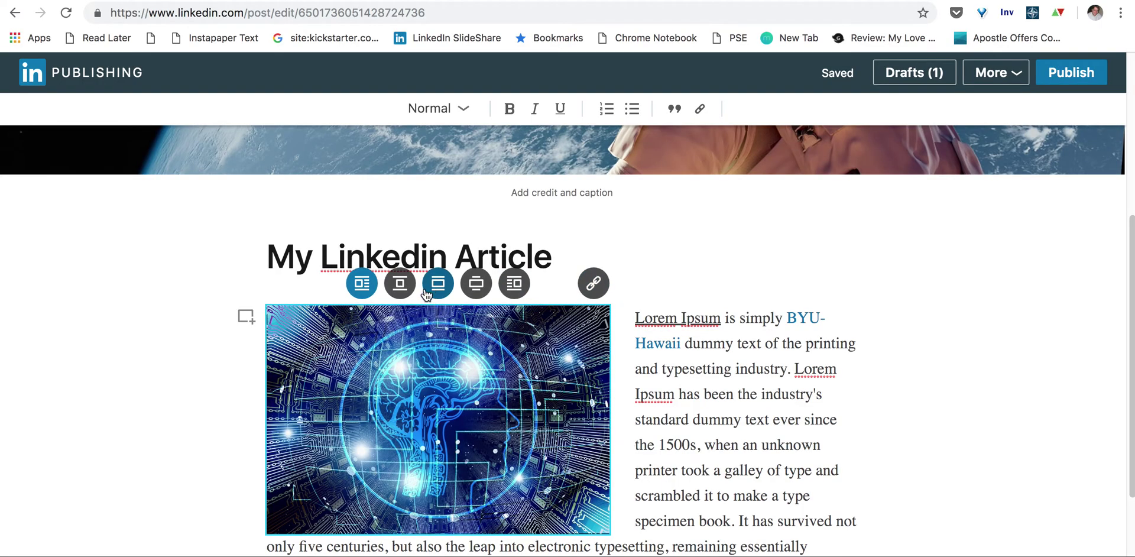
pyautogui.click(402, 288)
pyautogui.scroll(-2, 596, 396)
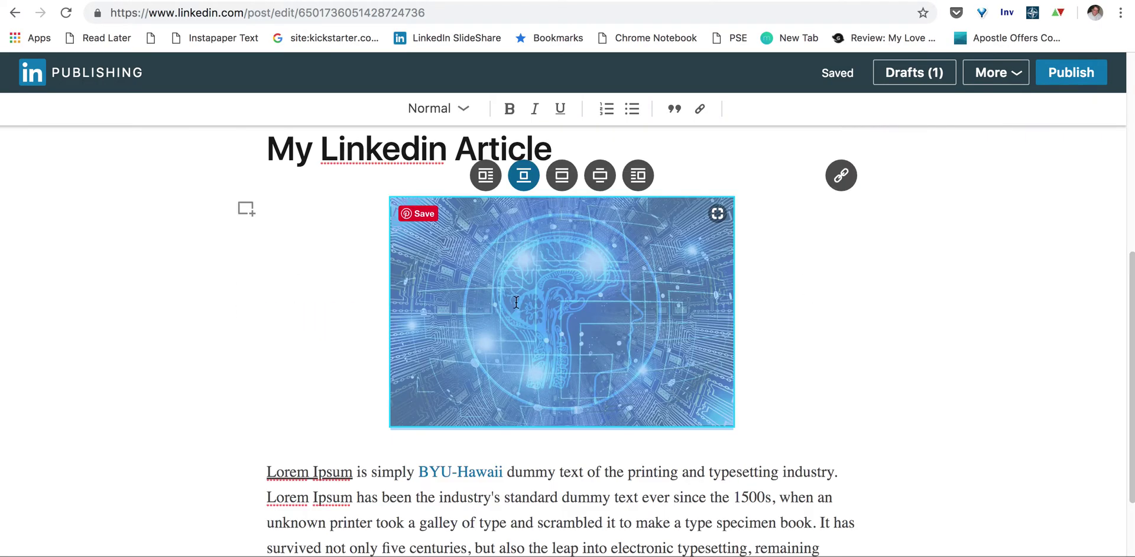
pyautogui.click(561, 188)
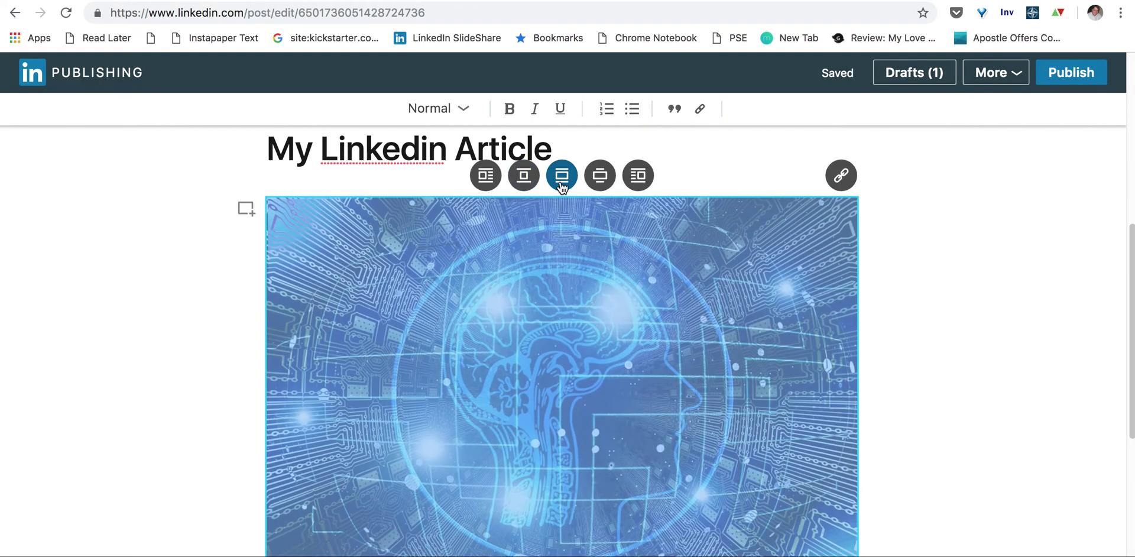
pyautogui.click(487, 178)
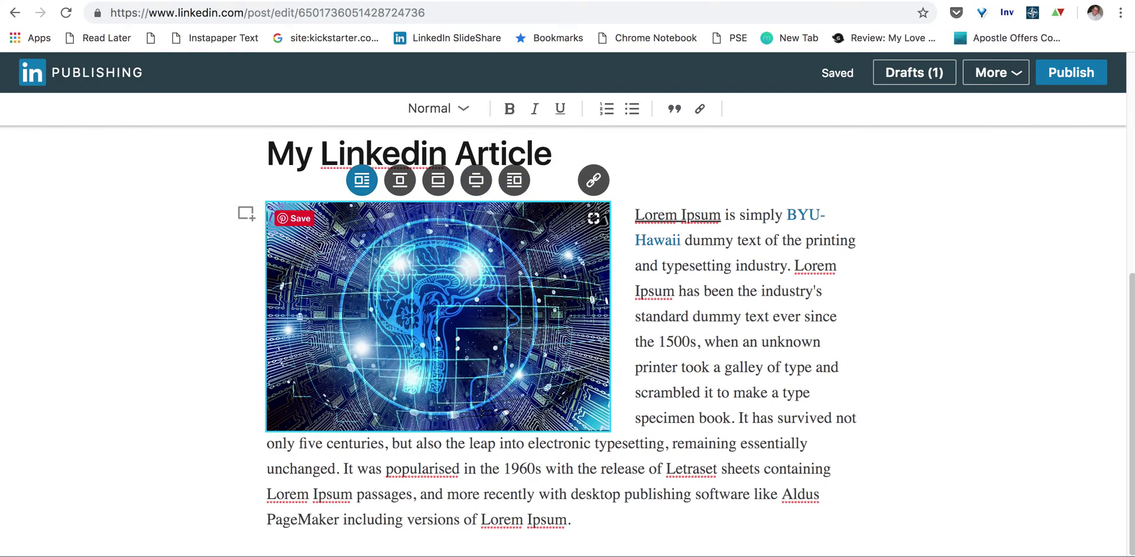
pyautogui.click(784, 337)
pyautogui.click(597, 524)
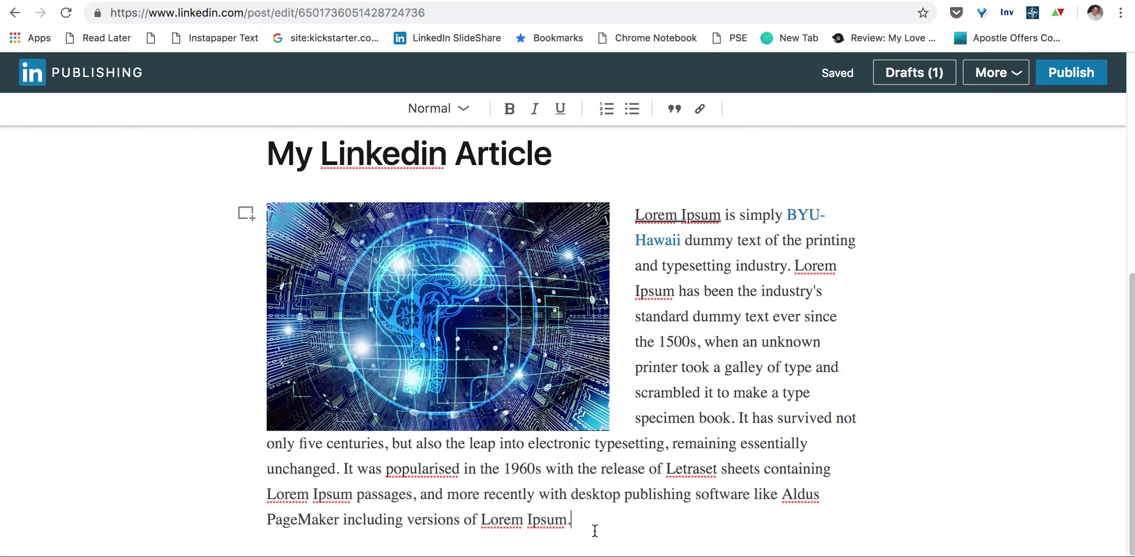
# Step: Add a video embed block on the empty line after the body paragraph
pyautogui.scroll(-1, 664, 488)
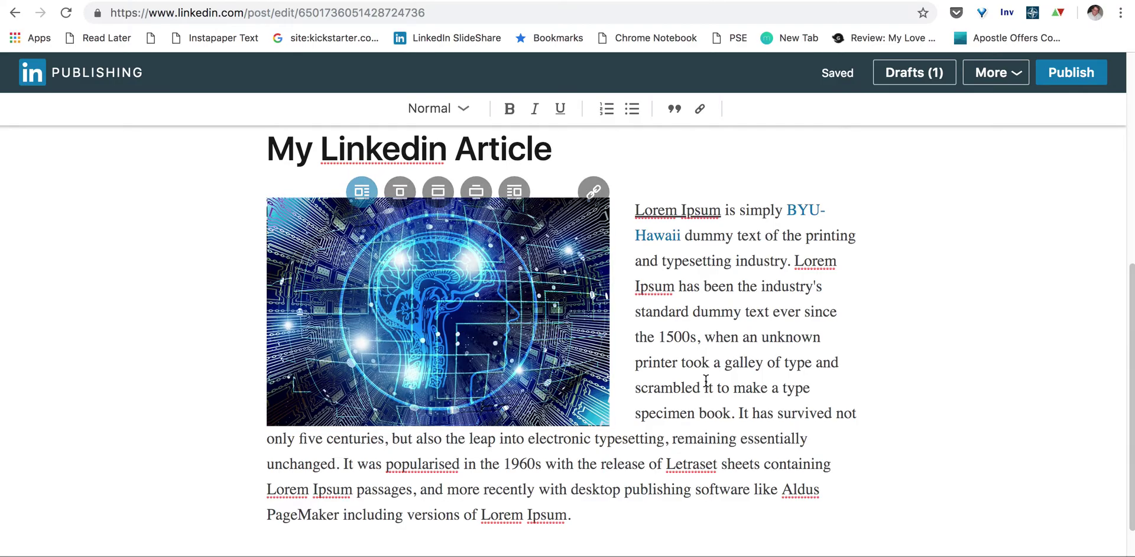
pyautogui.scroll(-2, 443, 545)
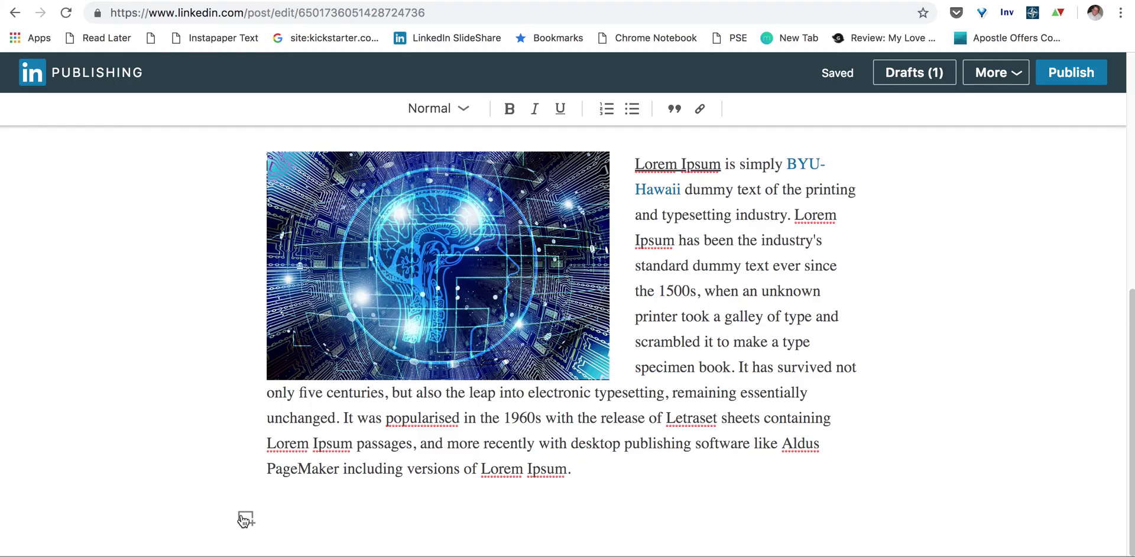
pyautogui.click(245, 519)
pyautogui.click(457, 525)
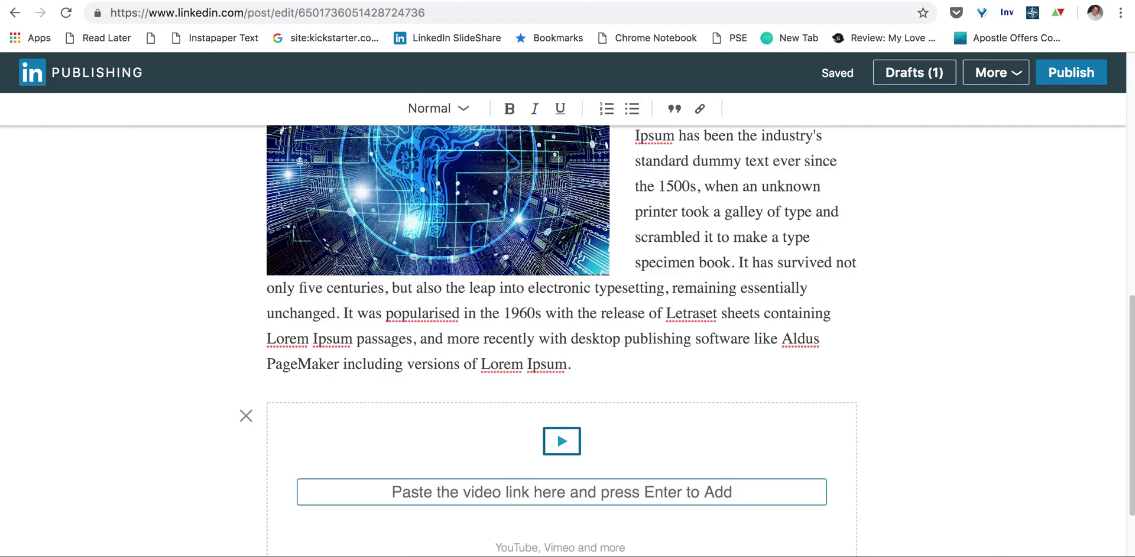
# Step: Cut the BYU-Hawaii competition video's URL from the YouTube tab's address bar
pyautogui.hotkey('ctrl', 'Tab')
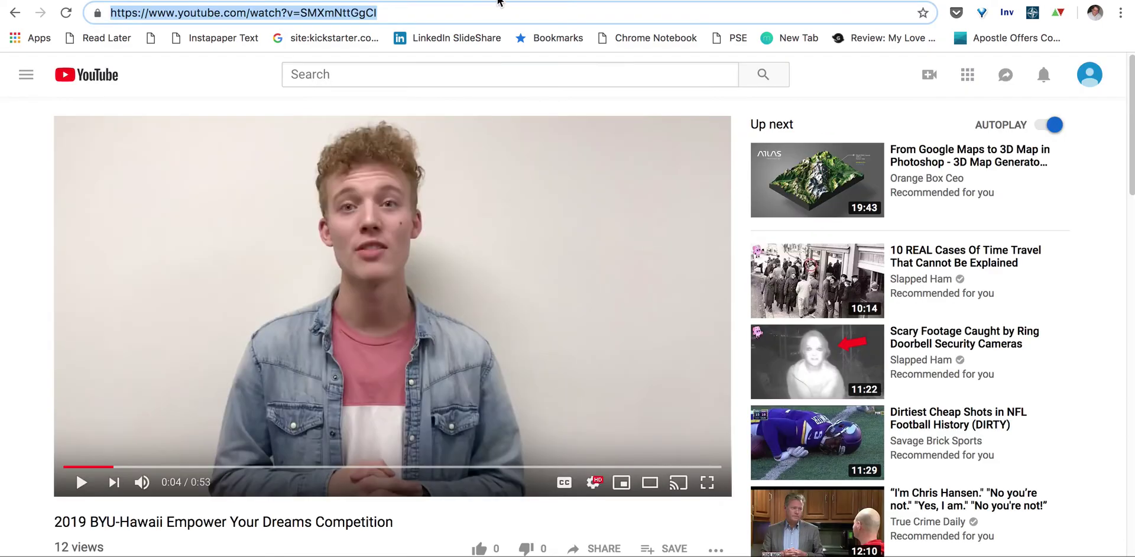
pyautogui.hotkey('ctrl', 'x')
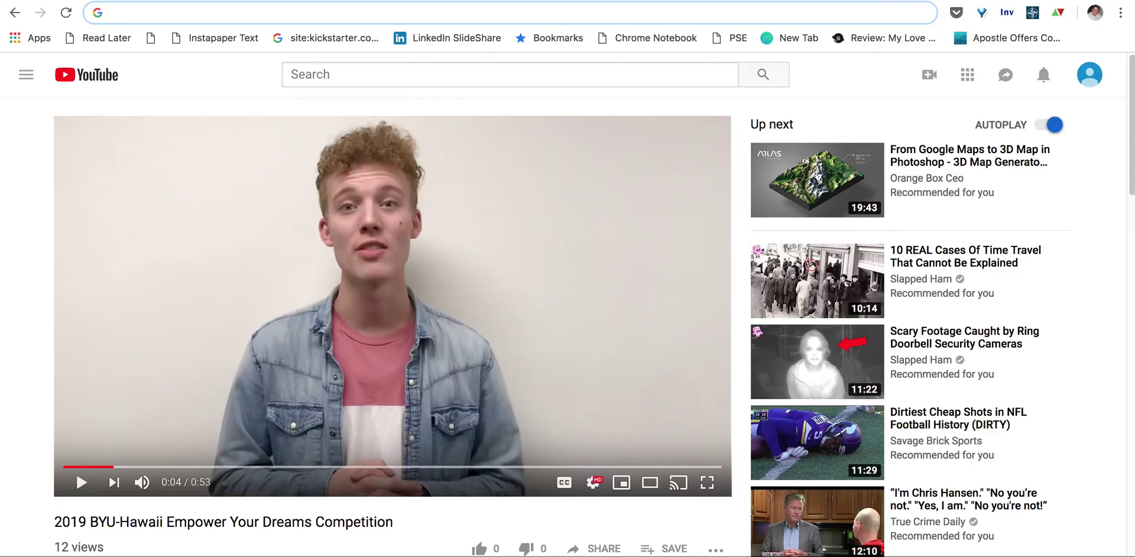
pyautogui.hotkey('ctrl', 'shift', 'Tab')
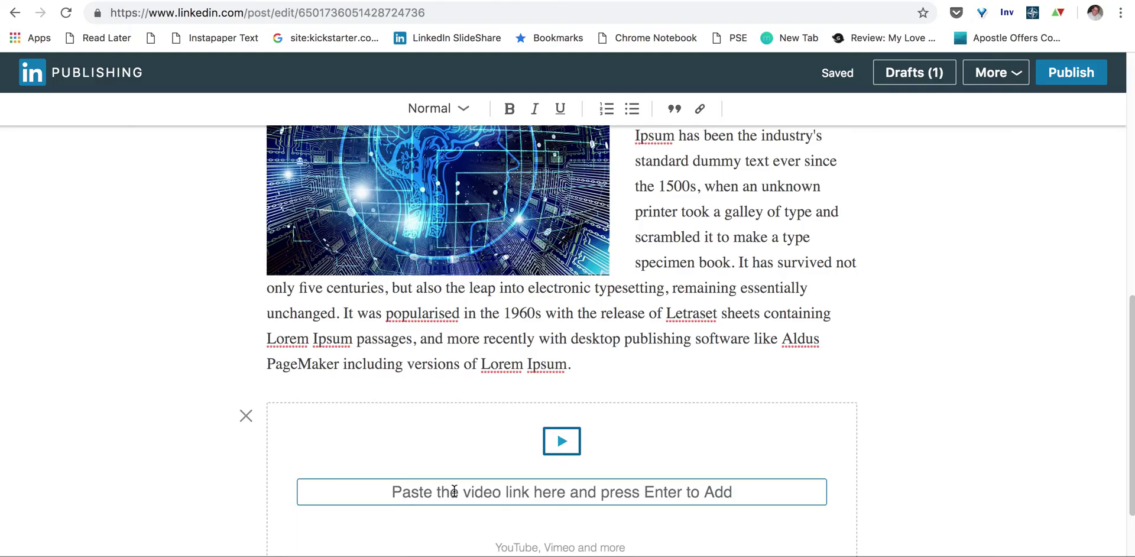
# Step: Paste the YouTube link into the video block to embed the 2019 BYU-Hawaii competition video
pyautogui.hotkey('ctrl', 'v')
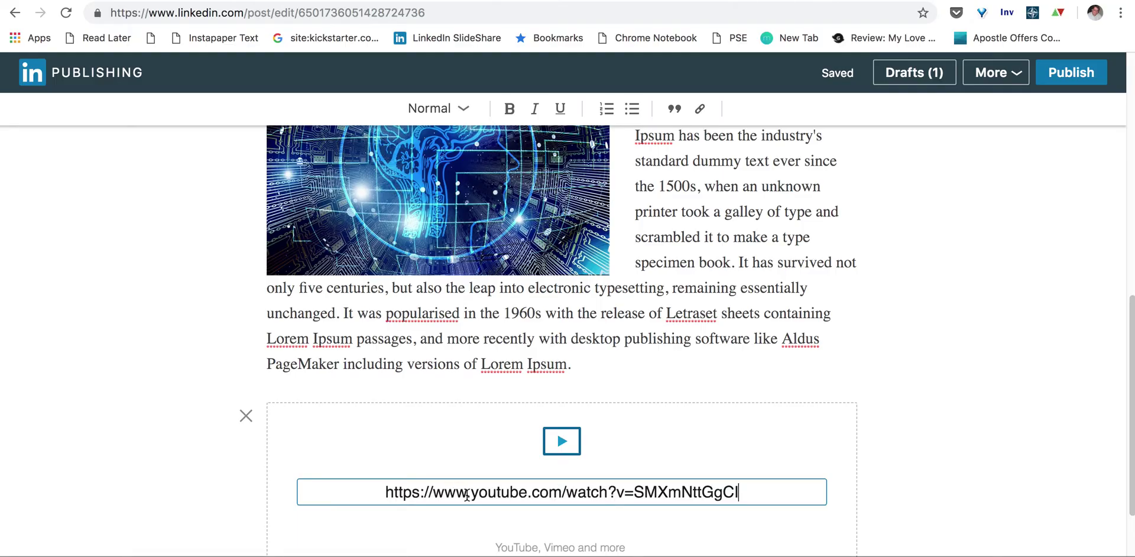
pyautogui.press('Return')
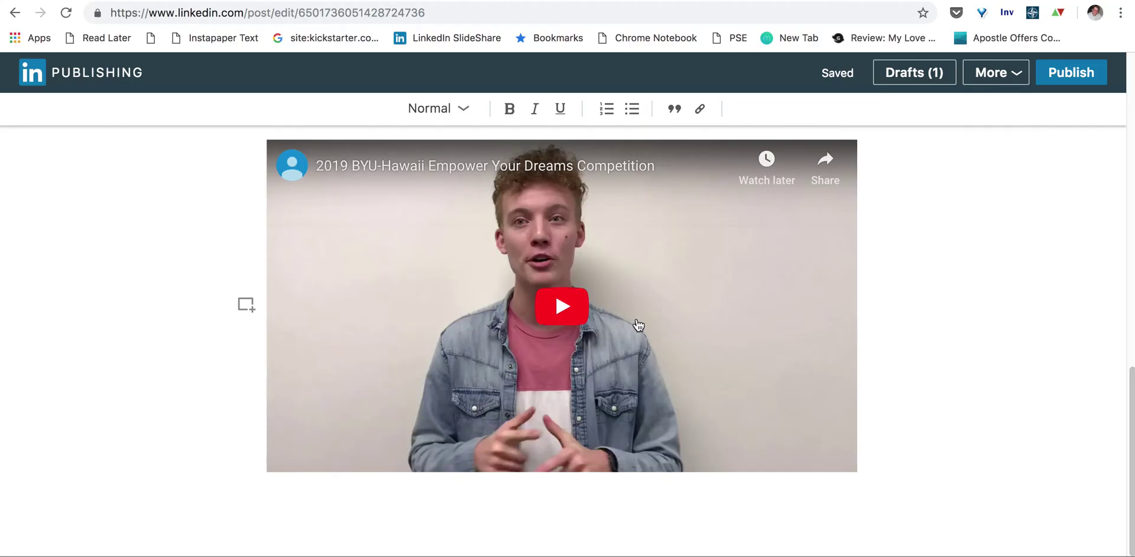
pyautogui.scroll(5, 615, 328)
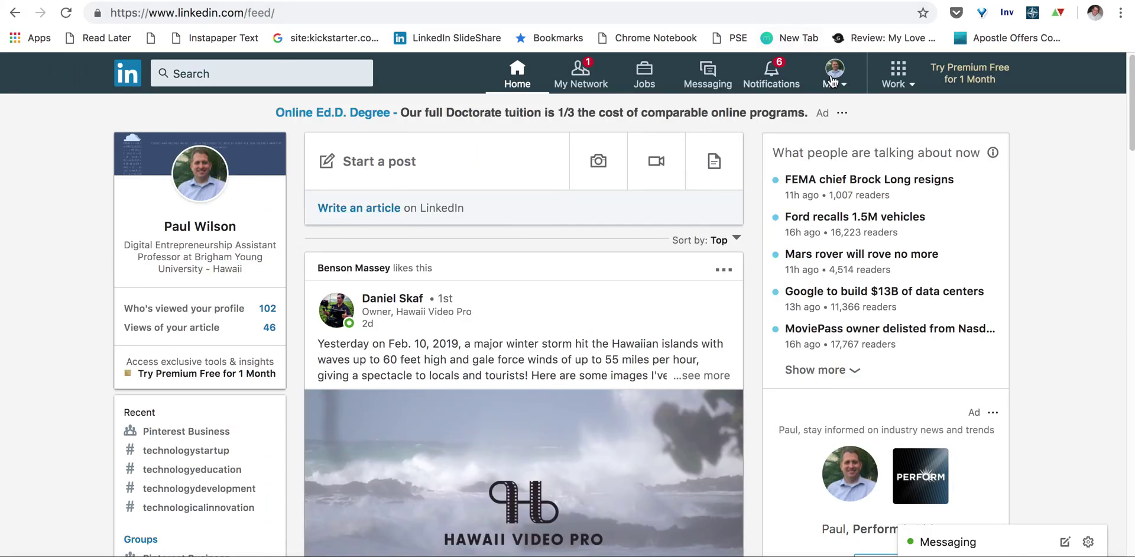
# Step: Go to your profile from the Me menu and scroll to Articles & activity showing 'Watching Movies With Your Mind'
pyautogui.click(834, 74)
pyautogui.click(753, 204)
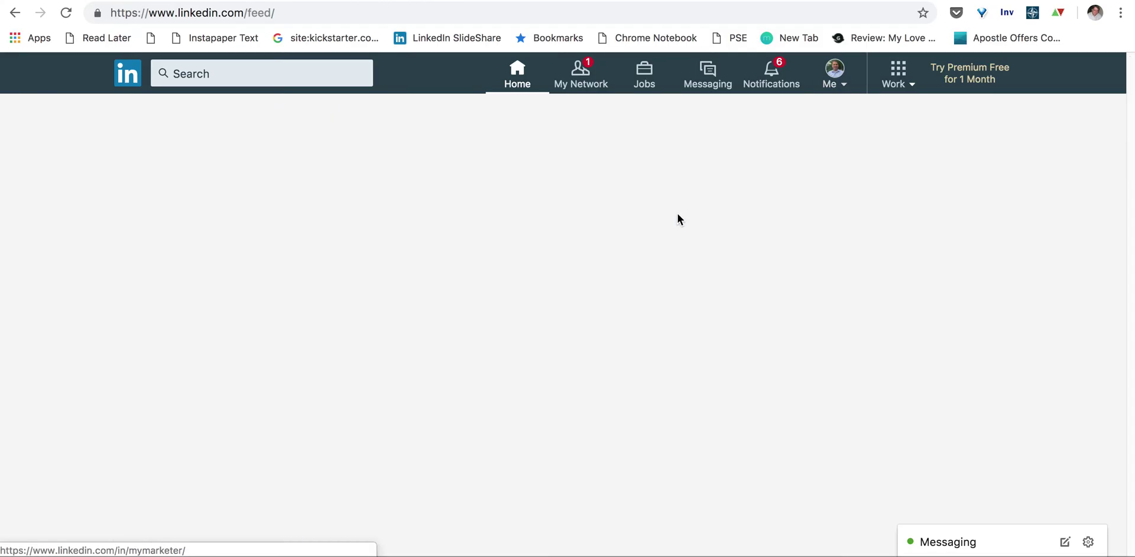
pyautogui.scroll(-5, 95, 329)
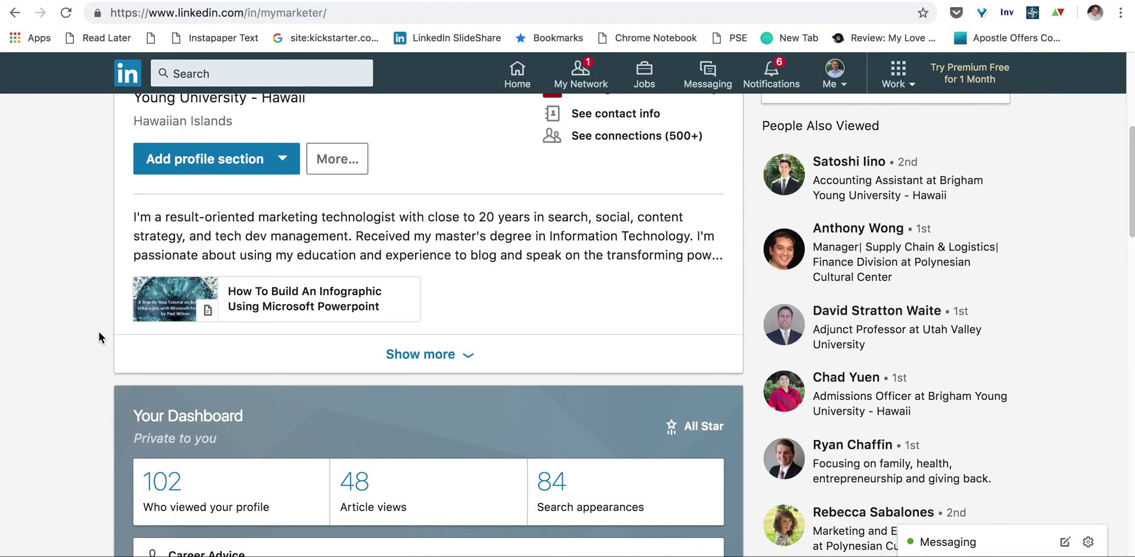
pyautogui.scroll(2, 237, 292)
pyautogui.click(236, 293)
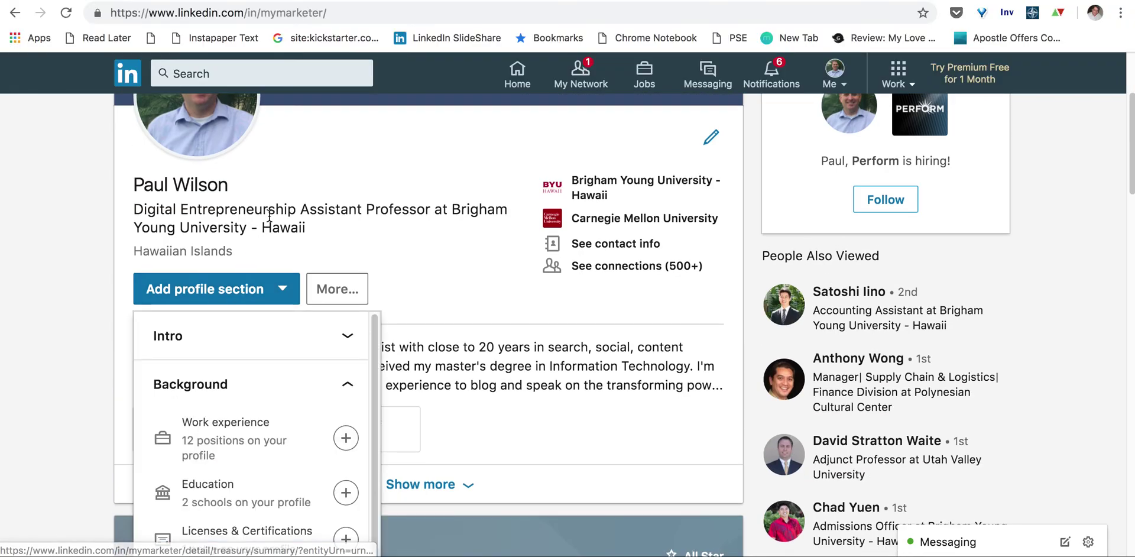
pyautogui.scroll(-9, 434, 248)
pyautogui.scroll(-4, 435, 248)
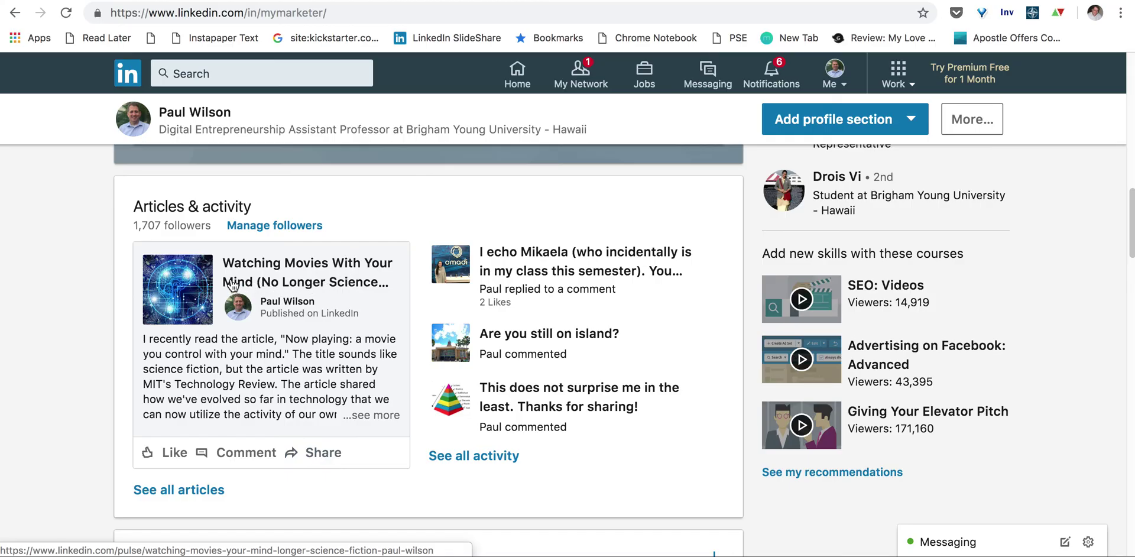
# Step: Open the article 'Watching Movies With Your Mind (No Longer Science Fiction)' and highlight its full URL in the address bar
pyautogui.click(205, 289)
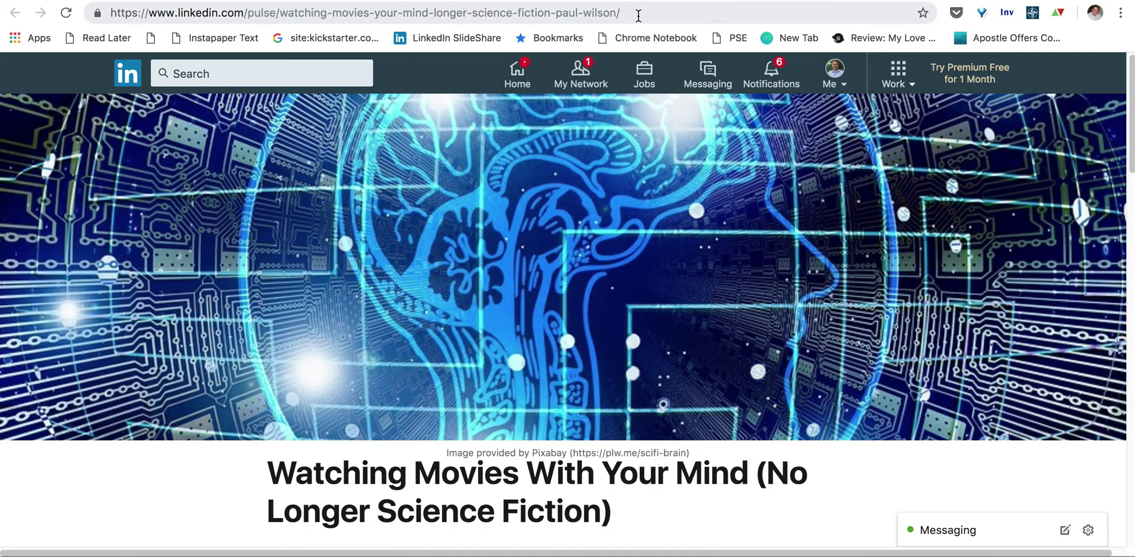
pyautogui.moveTo(637, 12); pyautogui.dragTo(103, 18)
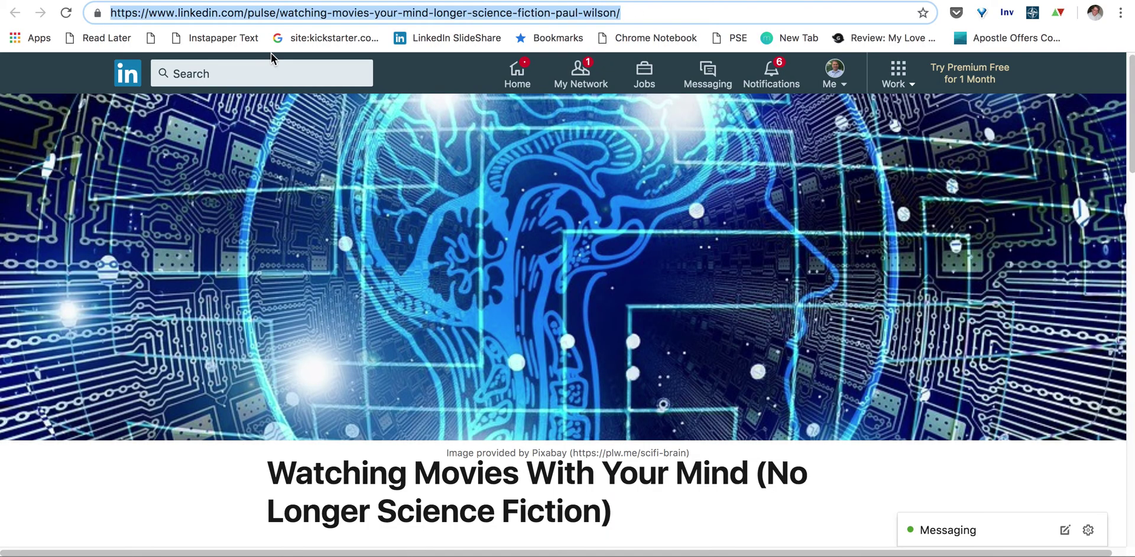